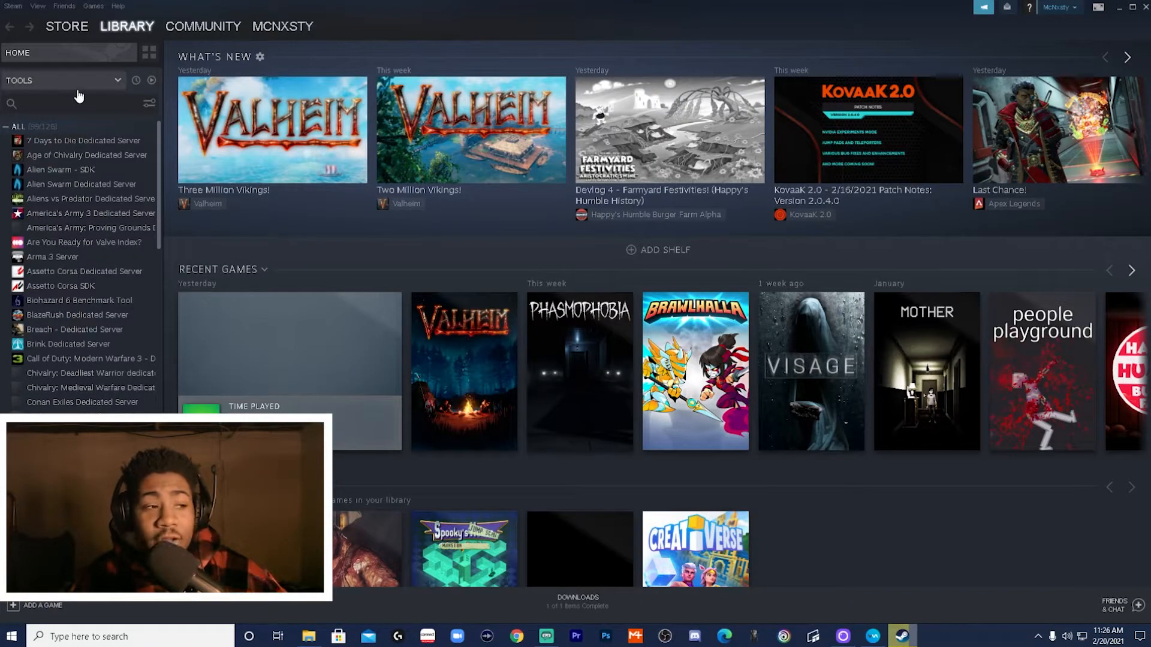
Step: Search the library's tools for "val" and open the Valheim Dedicated Server page
click(111, 82)
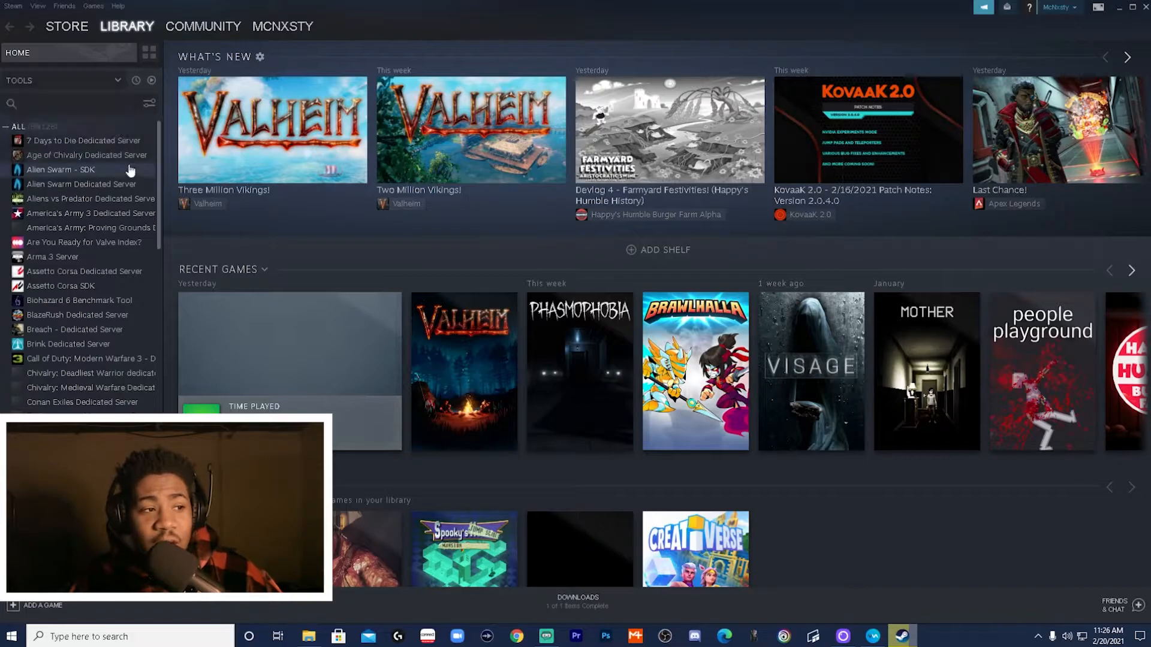
scroll(75, 230, down, 5)
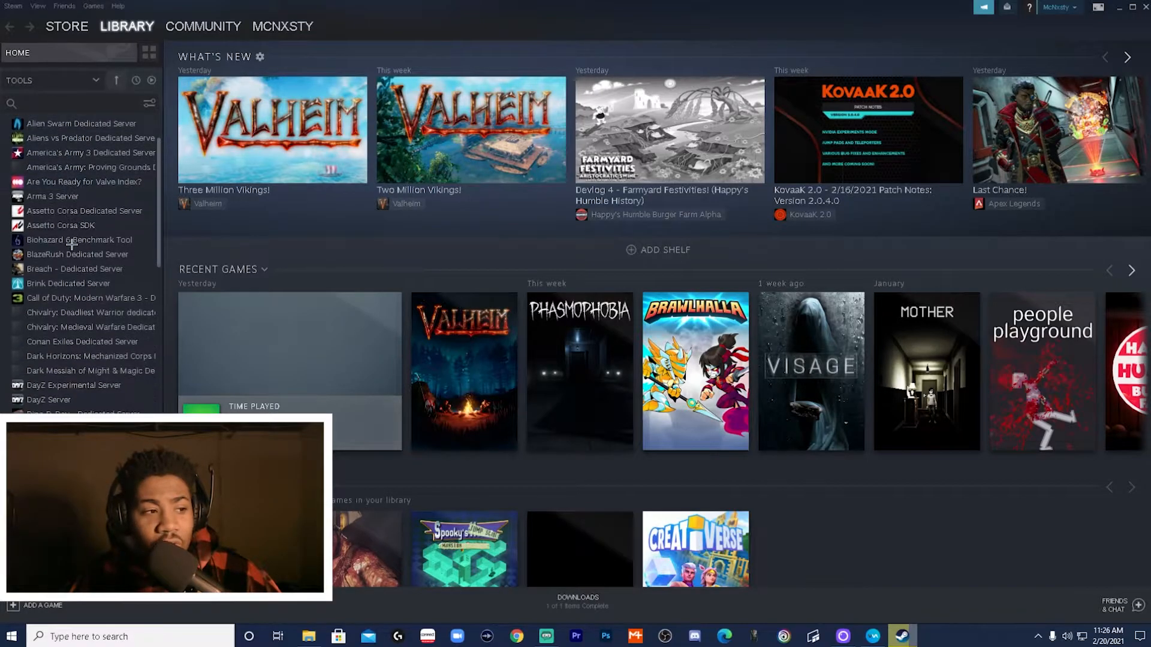
scroll(72, 245, down, 5)
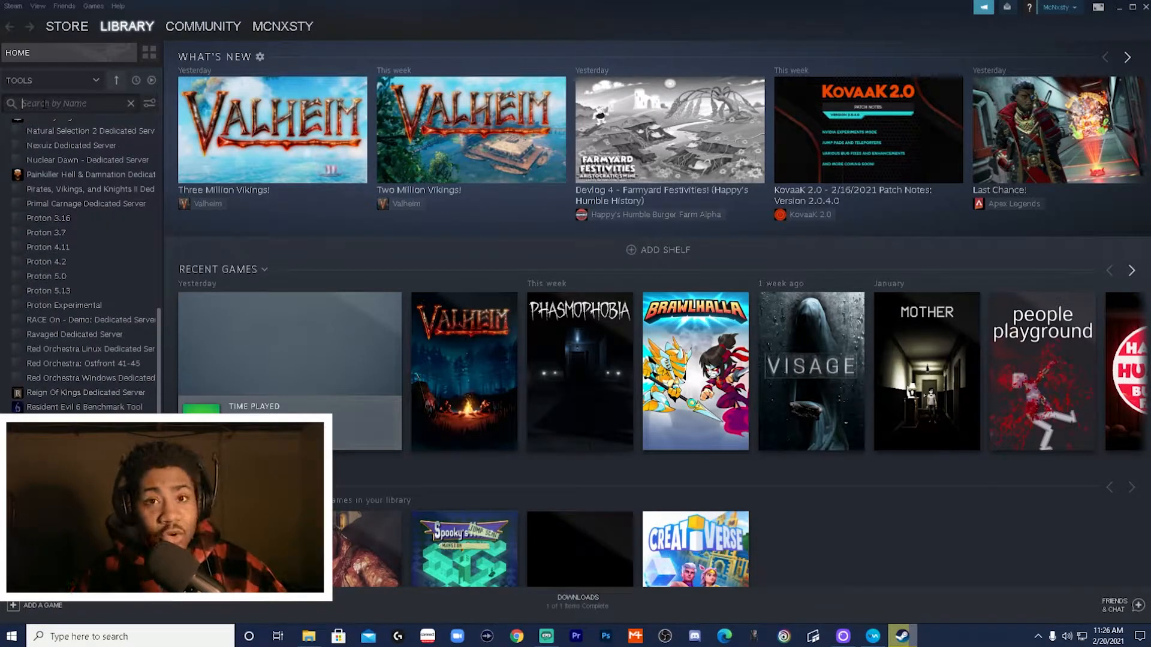
text(val)
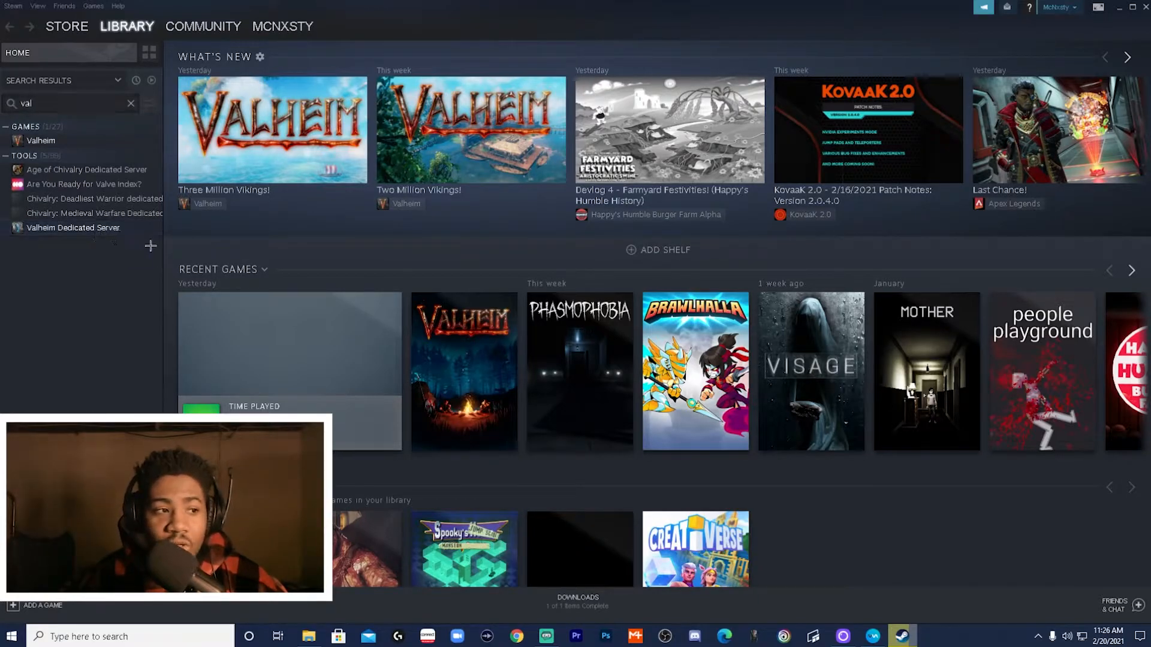
click(111, 232)
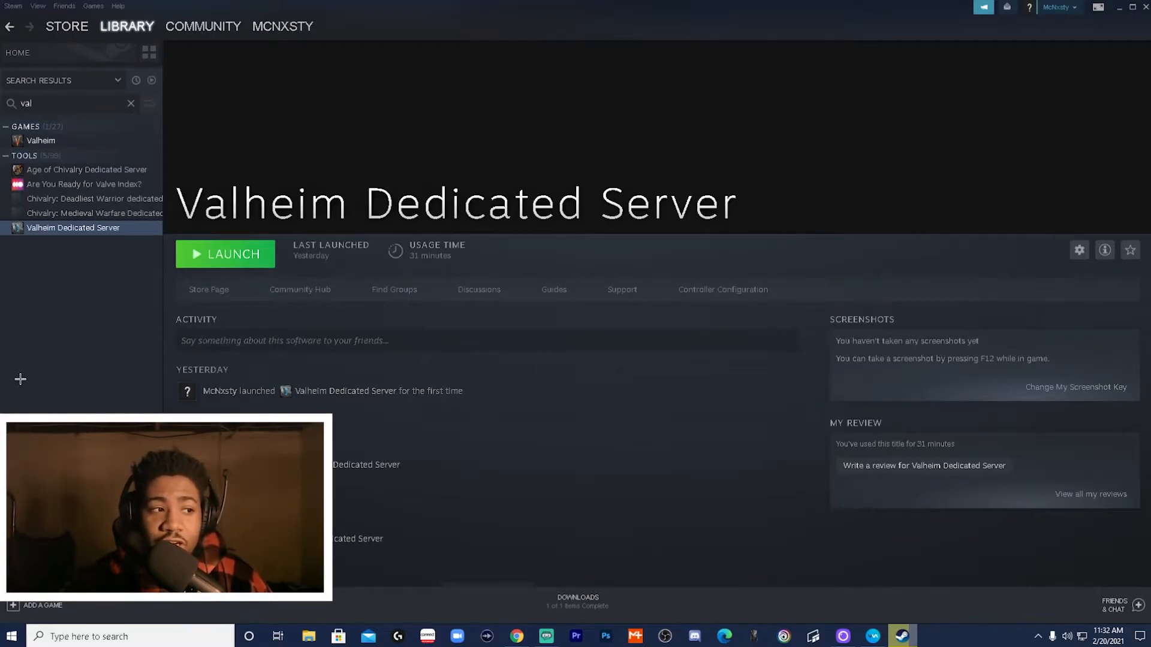
Step: Open the Valheim Dedicated Server's properties and browse to its local files folder
right_click(72, 235)
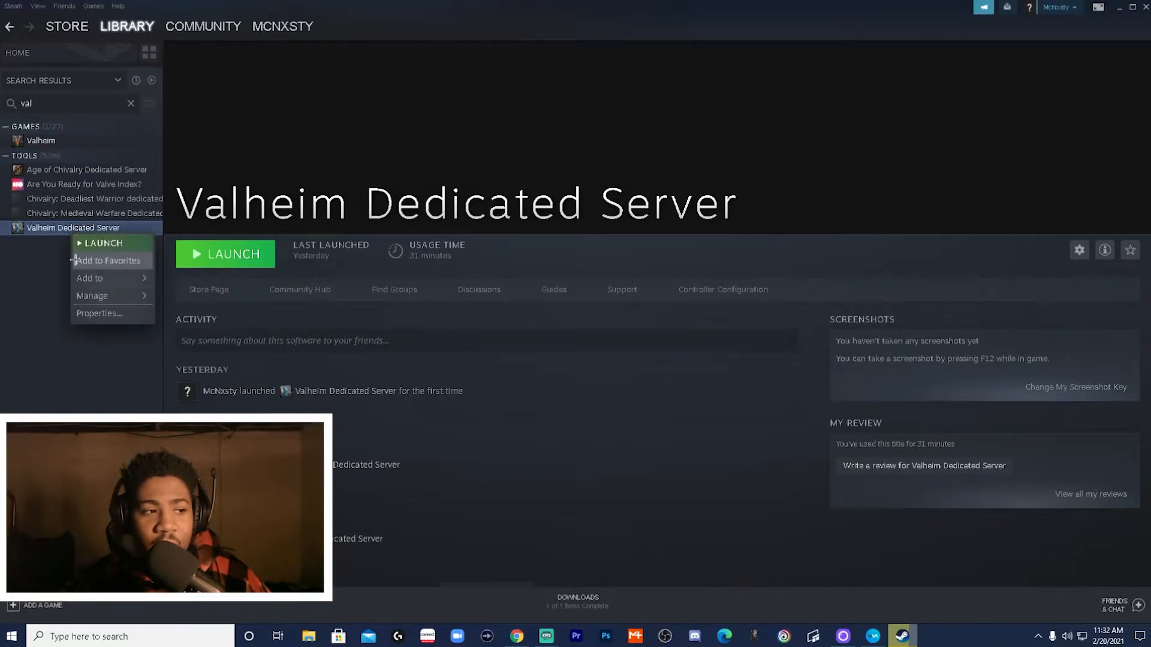
click(102, 313)
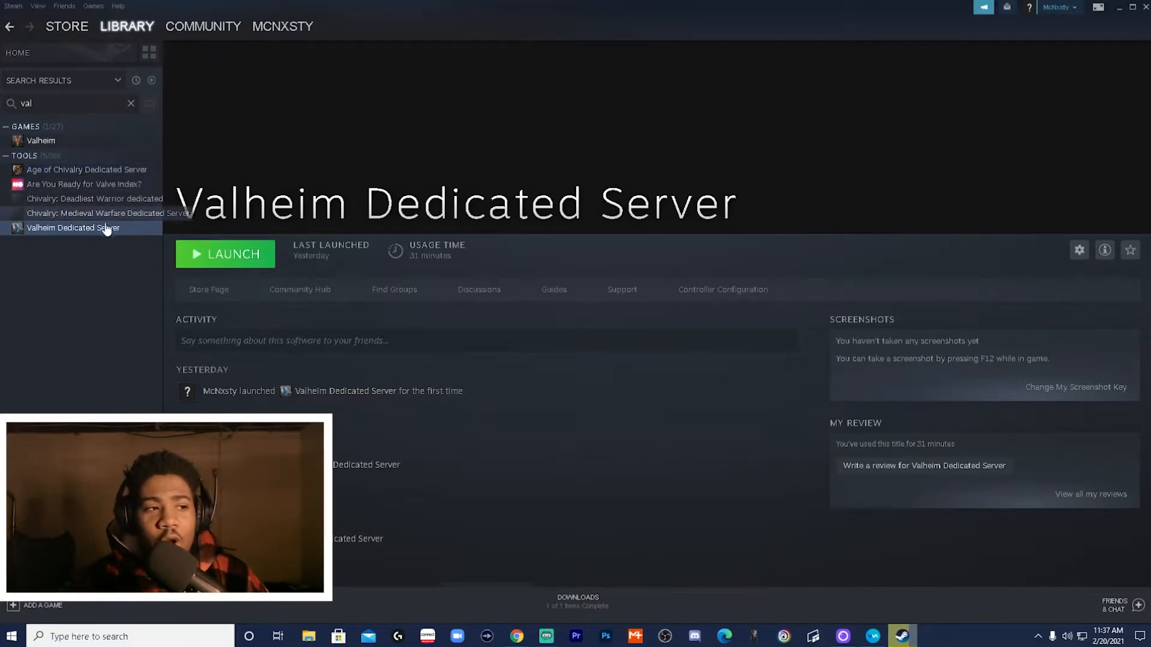
right_click(72, 238)
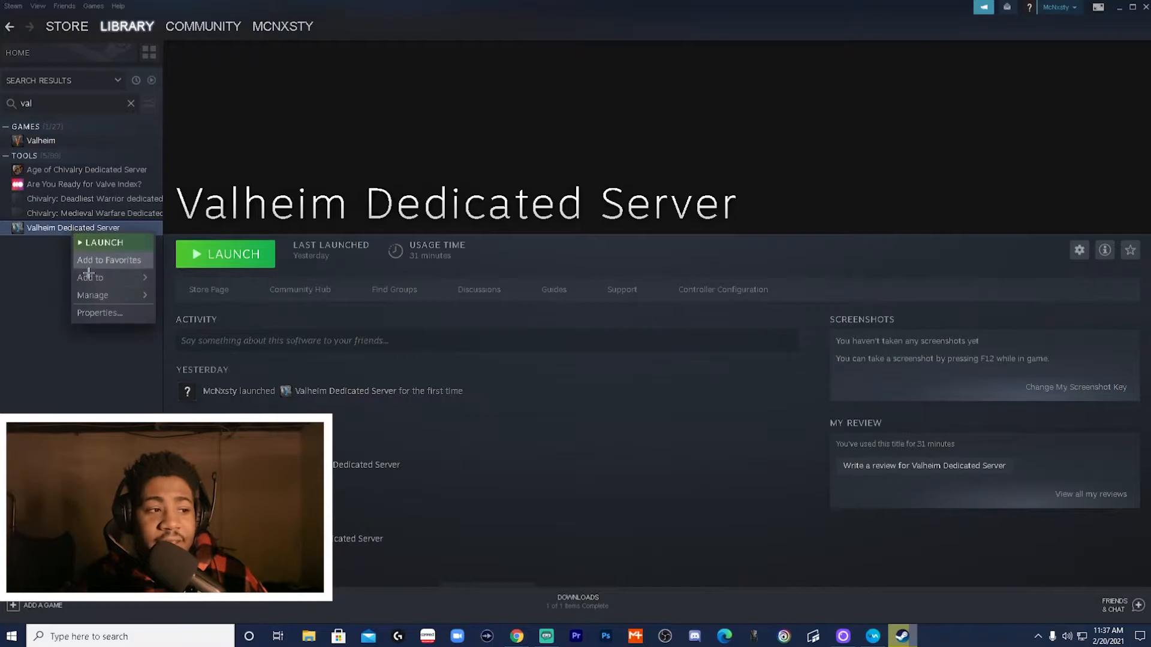
click(99, 312)
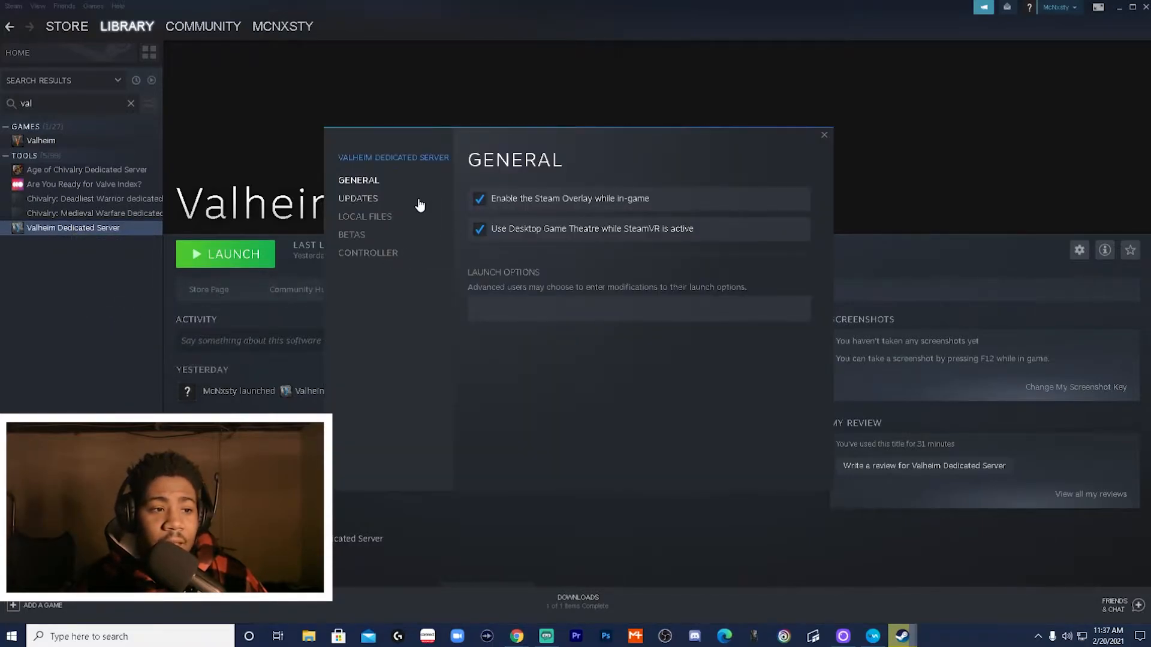
click(390, 216)
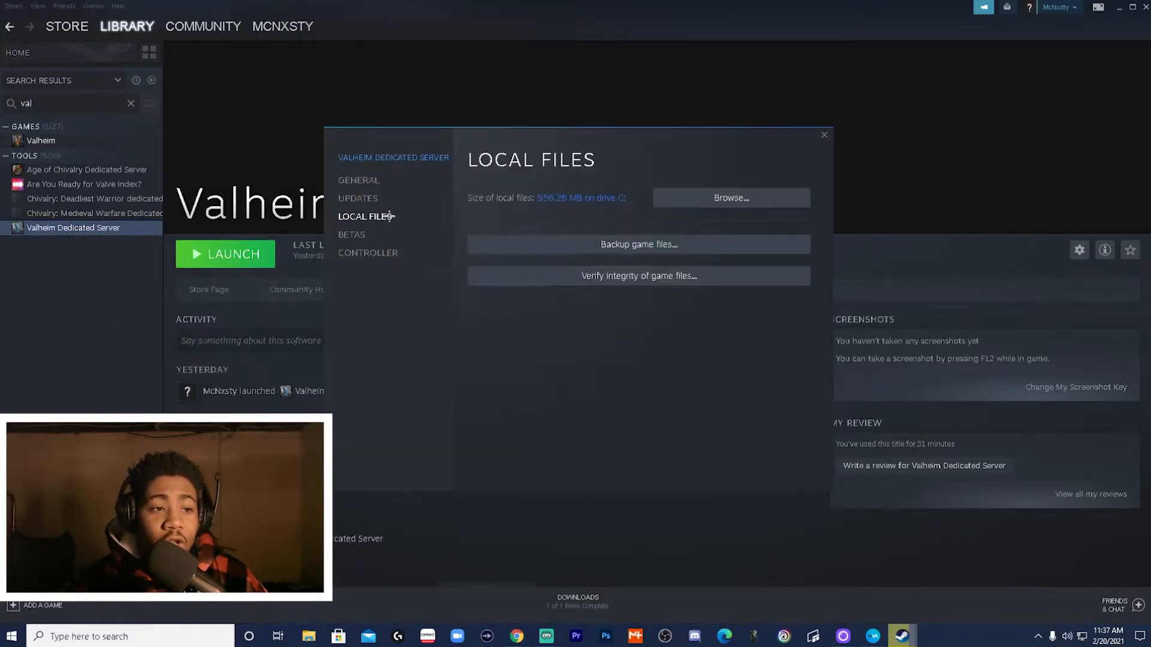
click(727, 200)
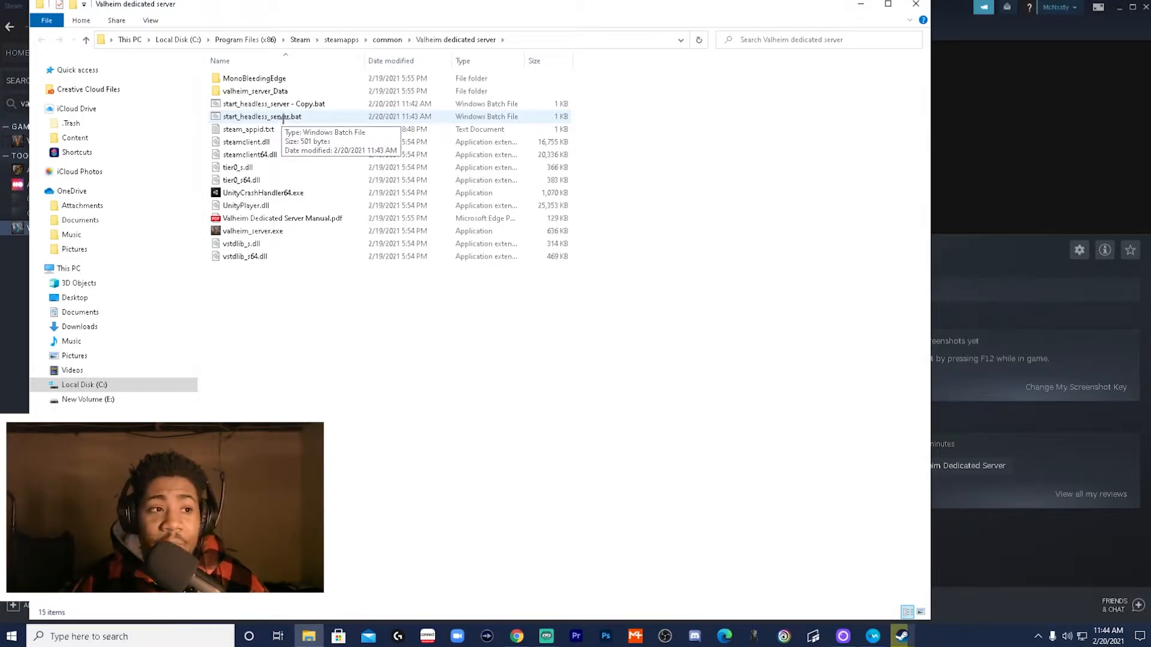
Step: Open start_headless_server.bat for editing in Notepad and review its REM notes and the valheim_server launch line
right_click(281, 119)
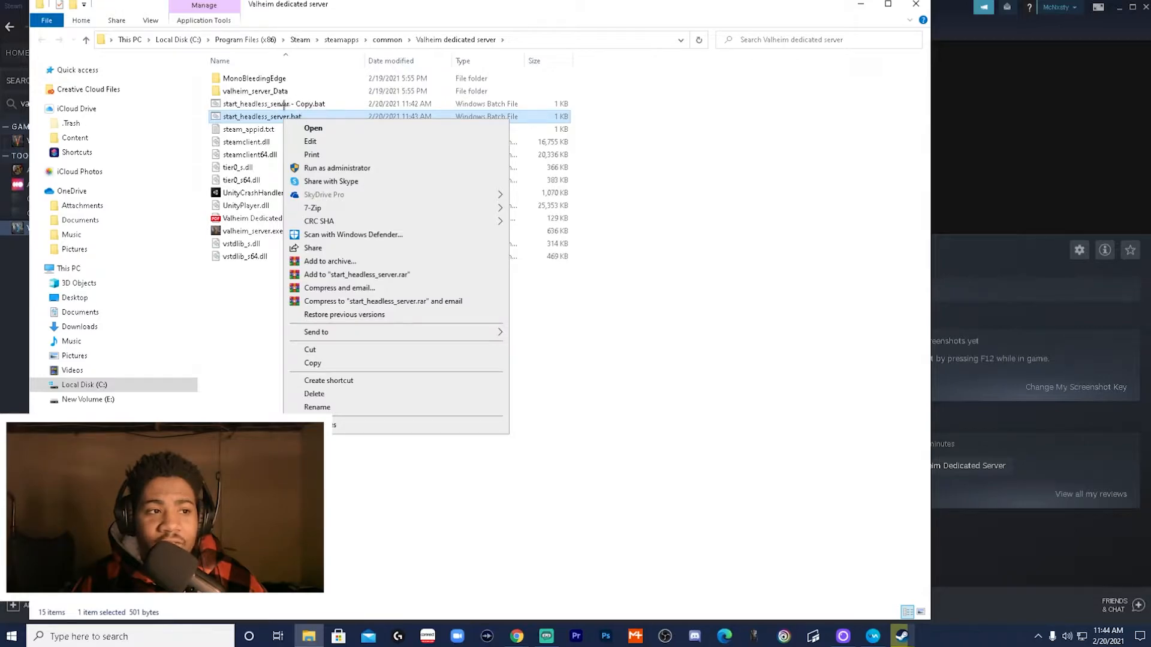
click(308, 142)
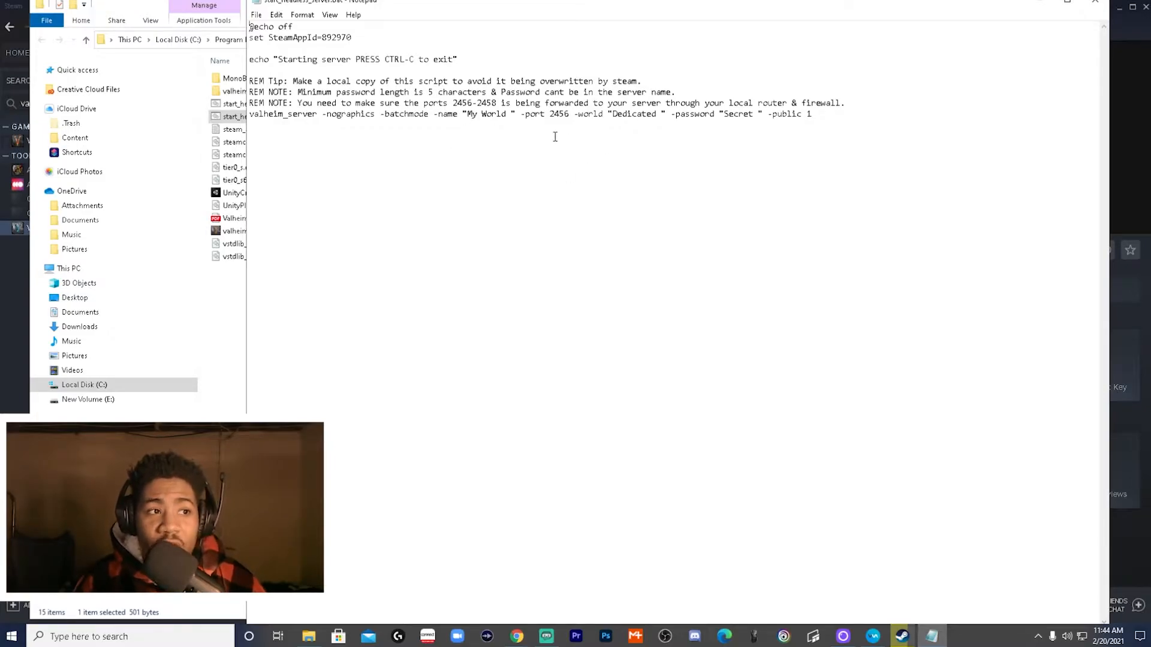
drag(250, 81, 847, 99)
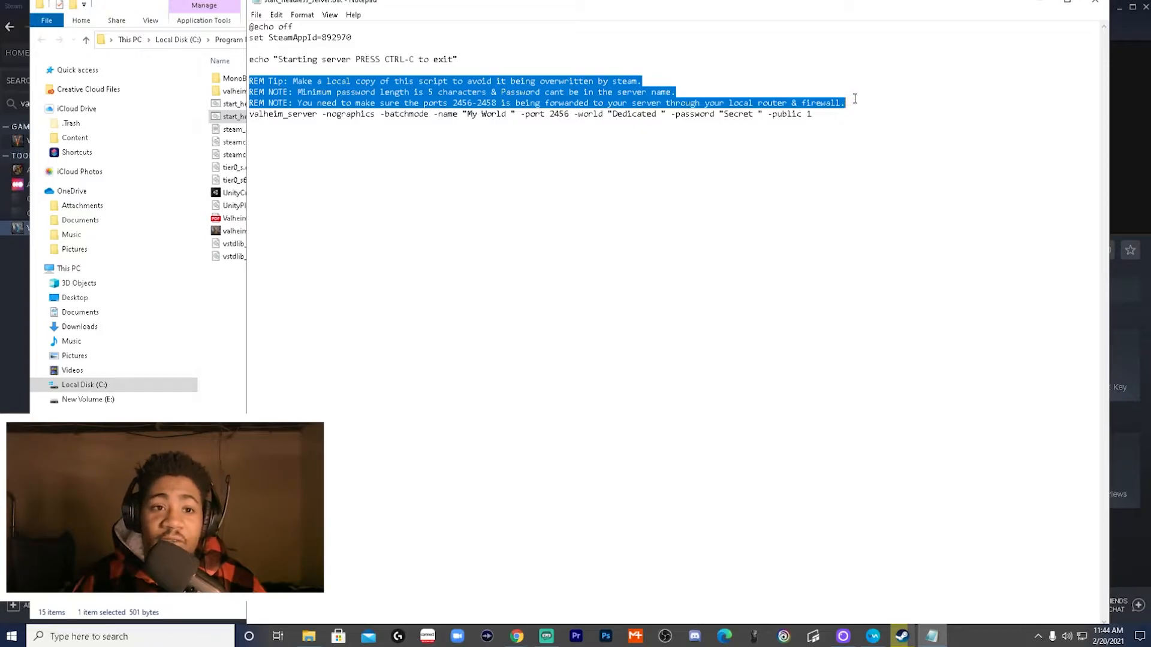
click(644, 137)
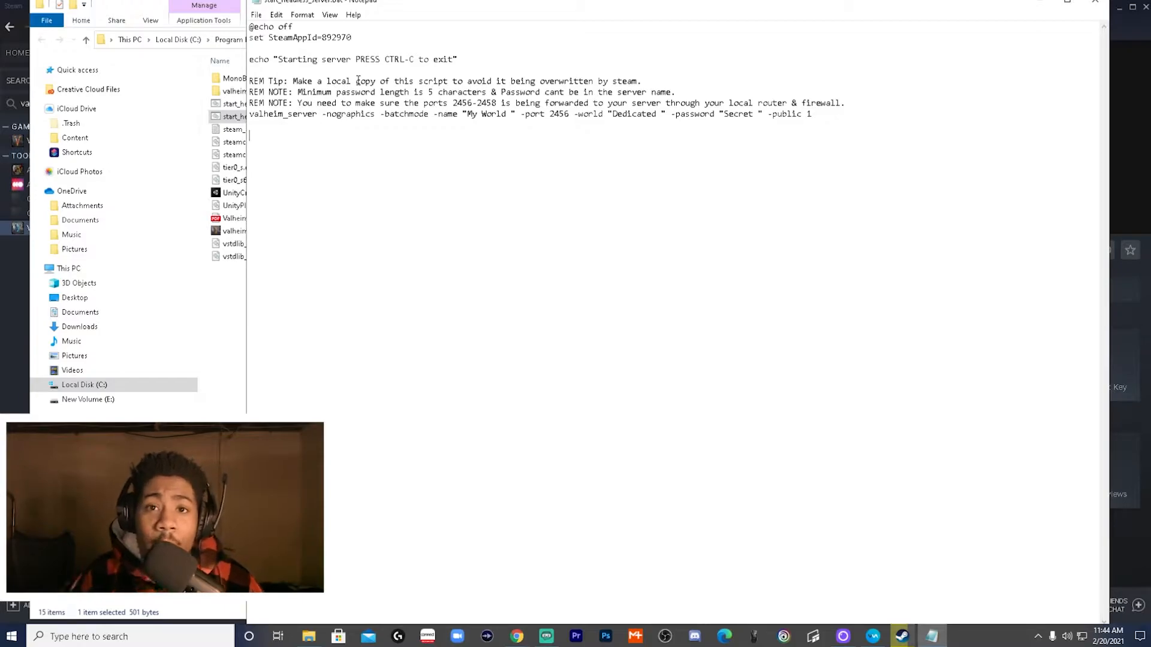
drag(249, 114, 797, 120)
click(719, 154)
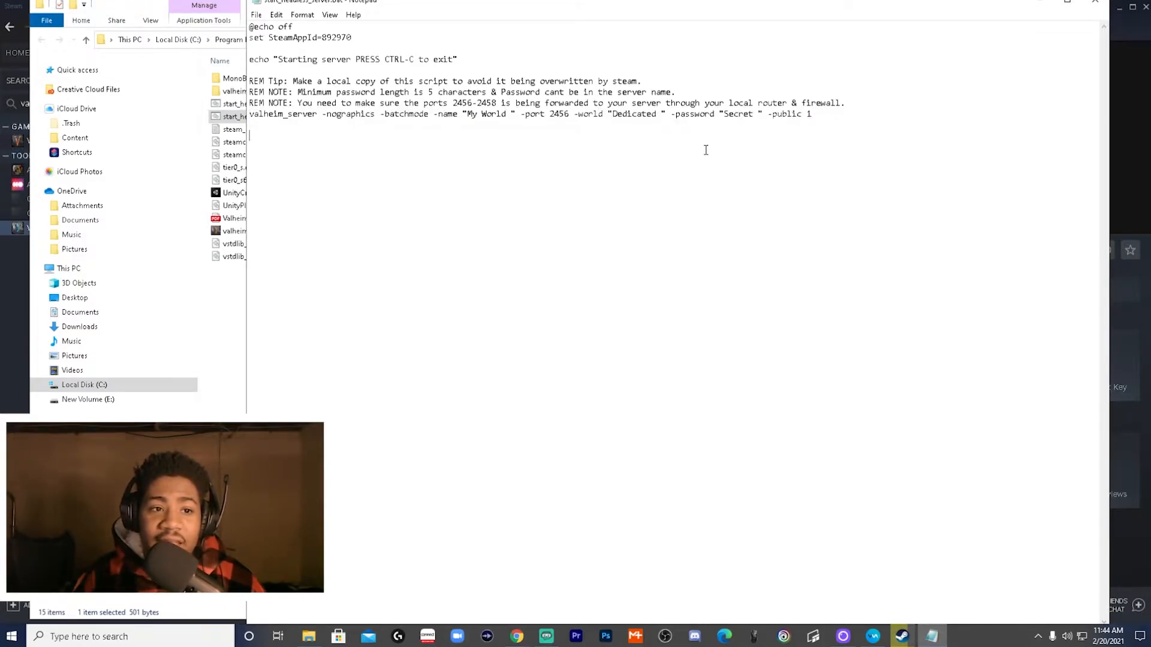
Step: In the launch line, set the server name to "ThatShitBussin" and the world name to "Bussin"
click(511, 114)
key(BackSpace)
drag(507, 114, 469, 114)
key(BackSpace)
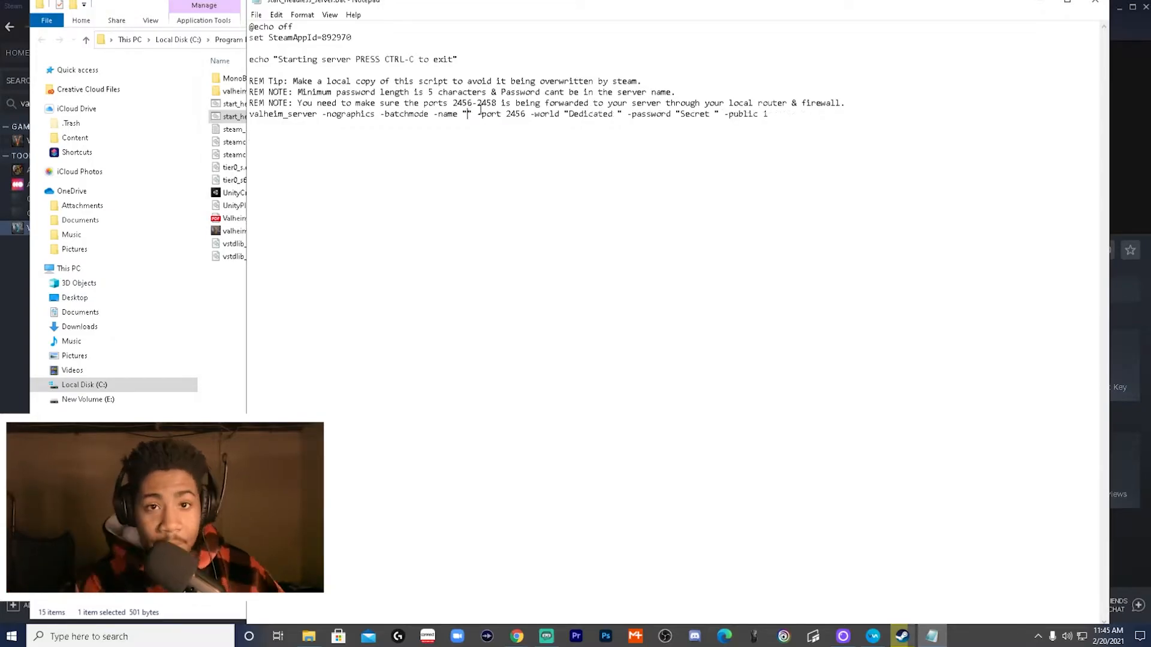
text(ThatSh)
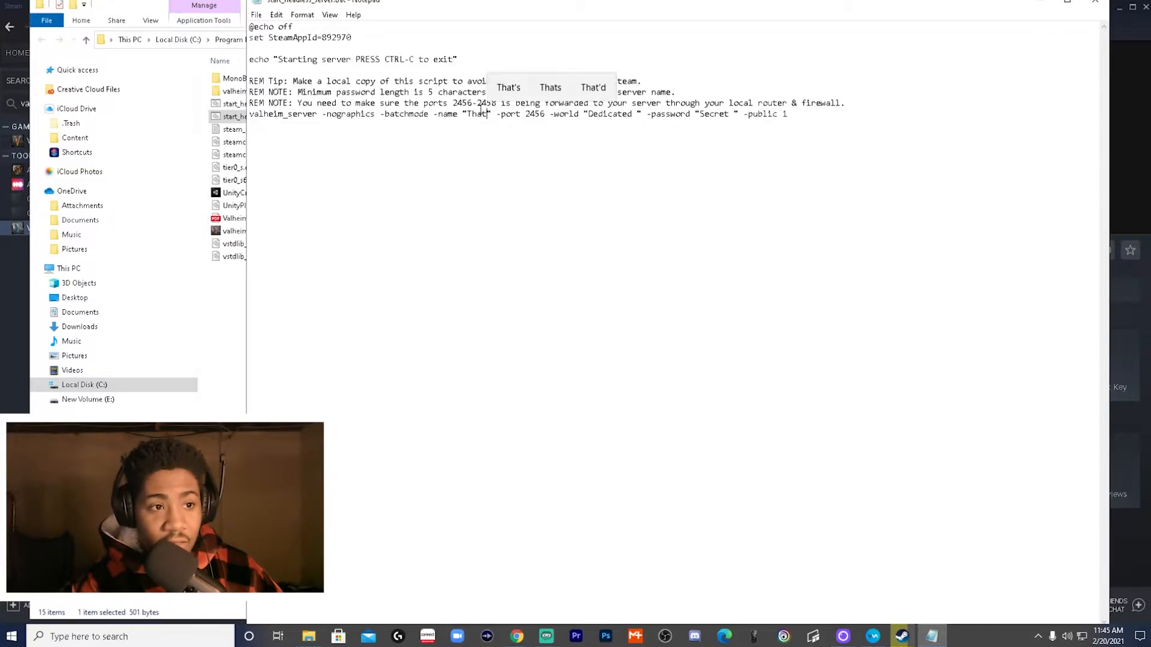
text(itBussin)
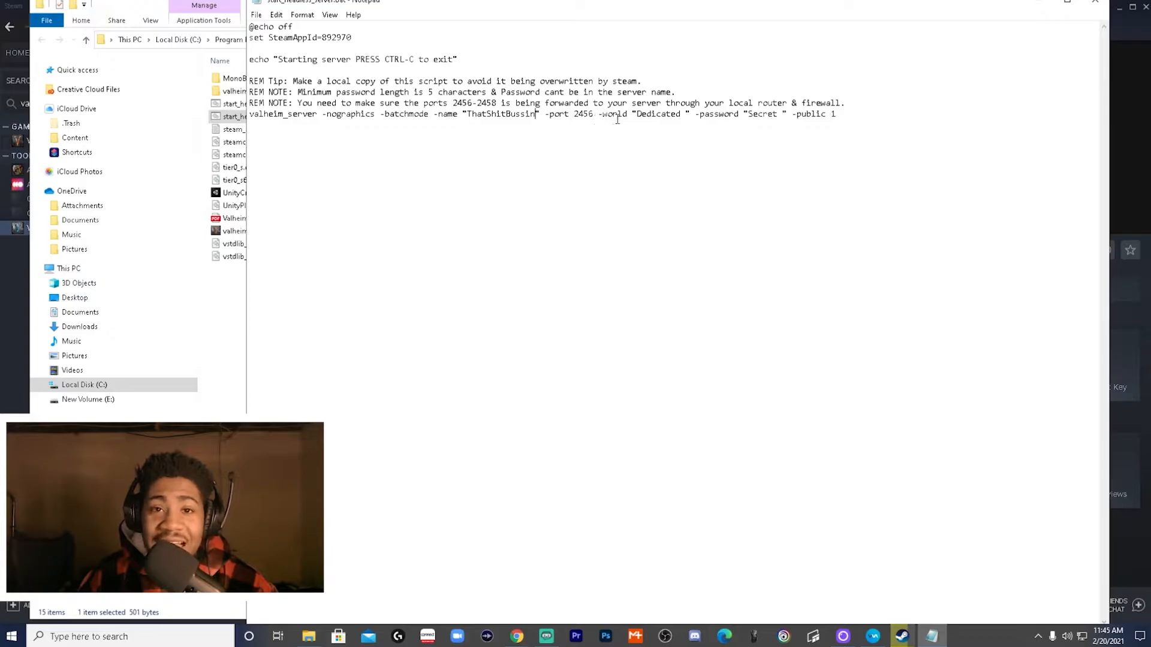
drag(637, 115, 683, 116)
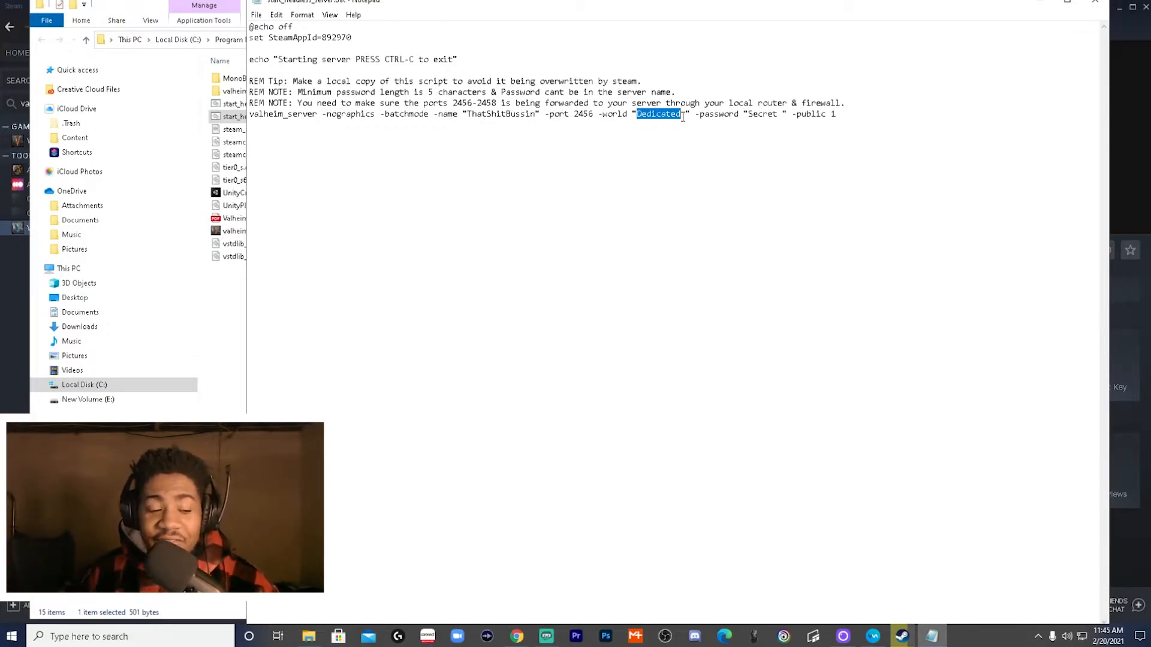
text(Bussin)
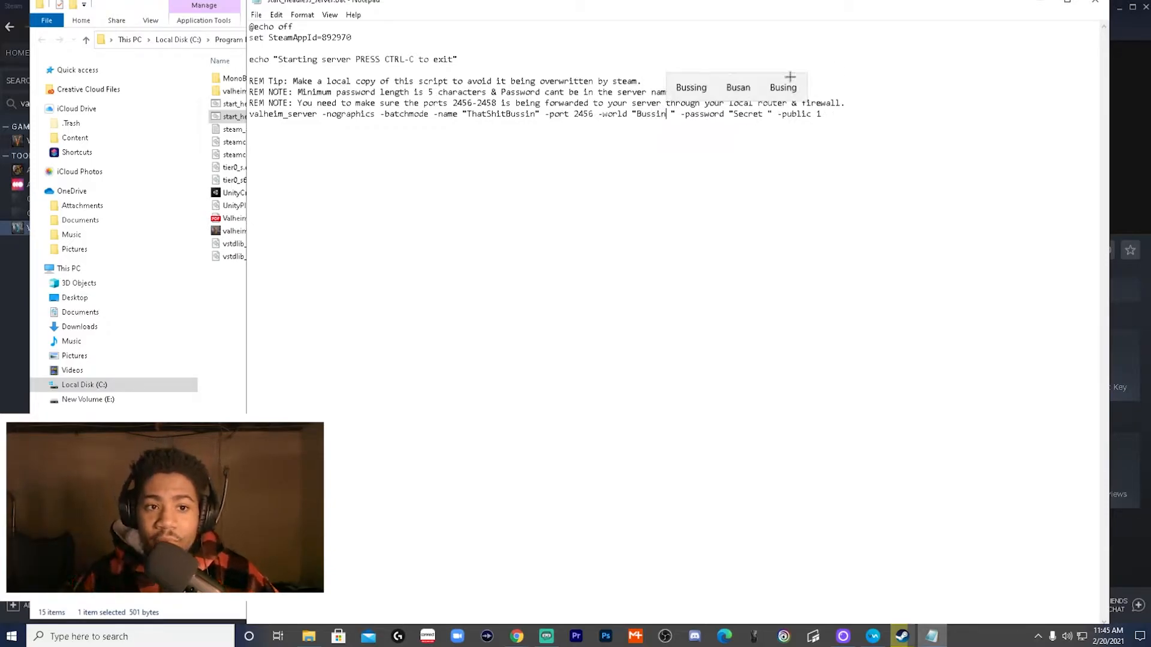
Step: Replace the server password in the launch line with a new one, and save and close the batch file
drag(764, 114, 733, 114)
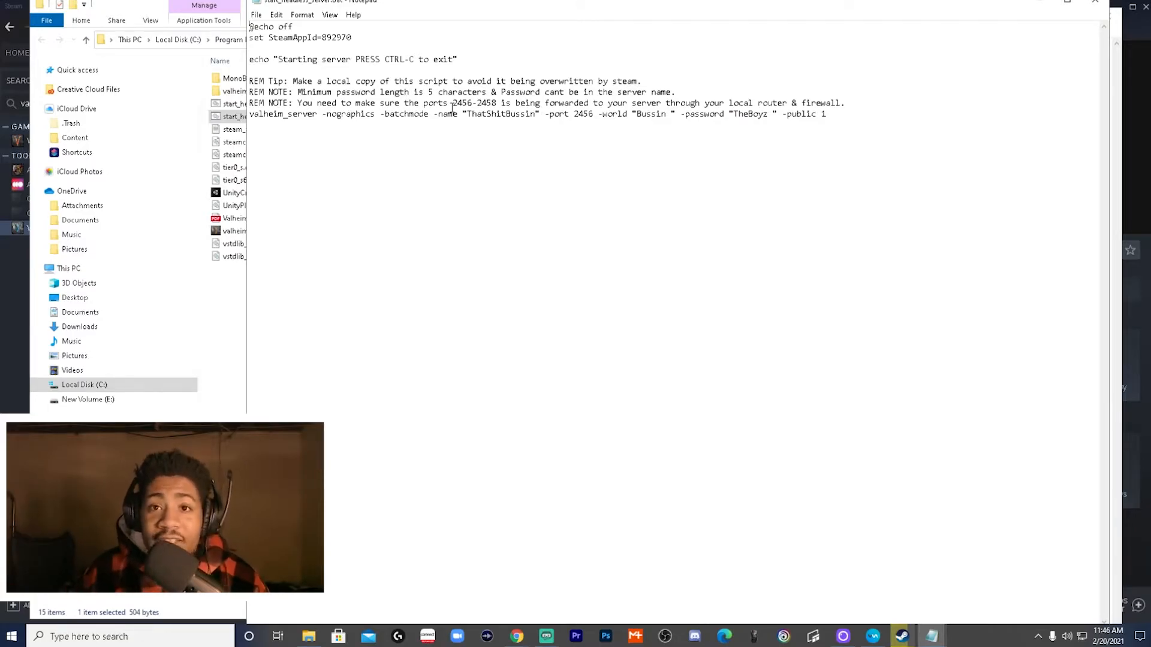
click(255, 14)
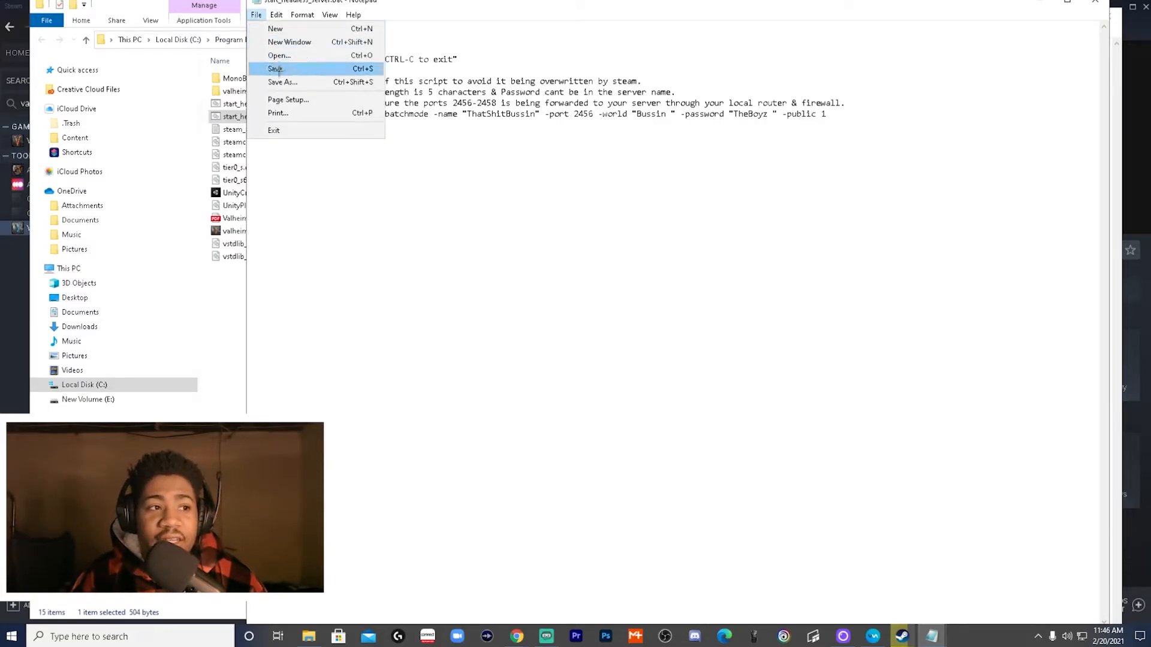
click(273, 67)
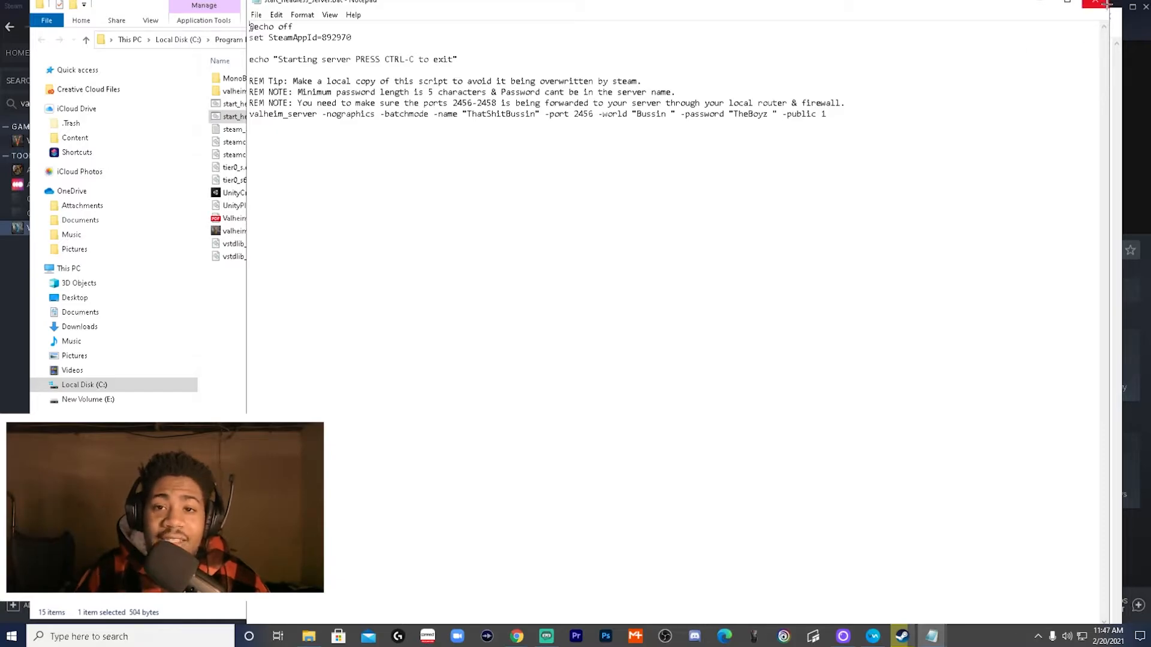
click(1095, 3)
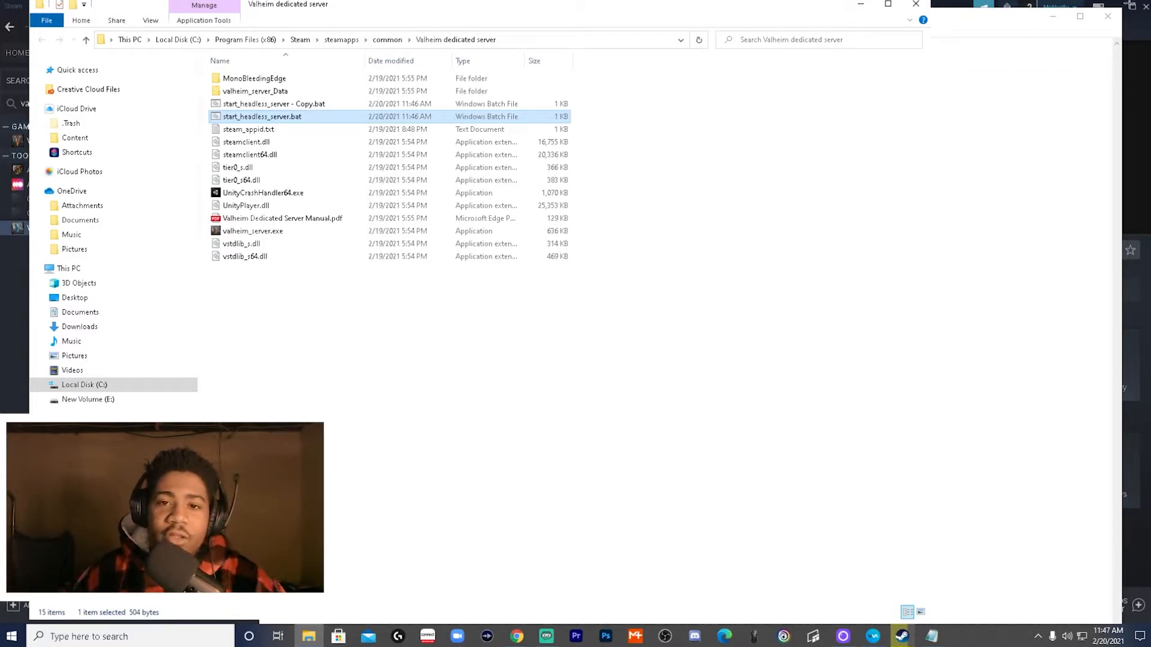
Step: Open Windows Defender Firewall with Advanced Security and display its inbound rules
click(144, 633)
text(firew)
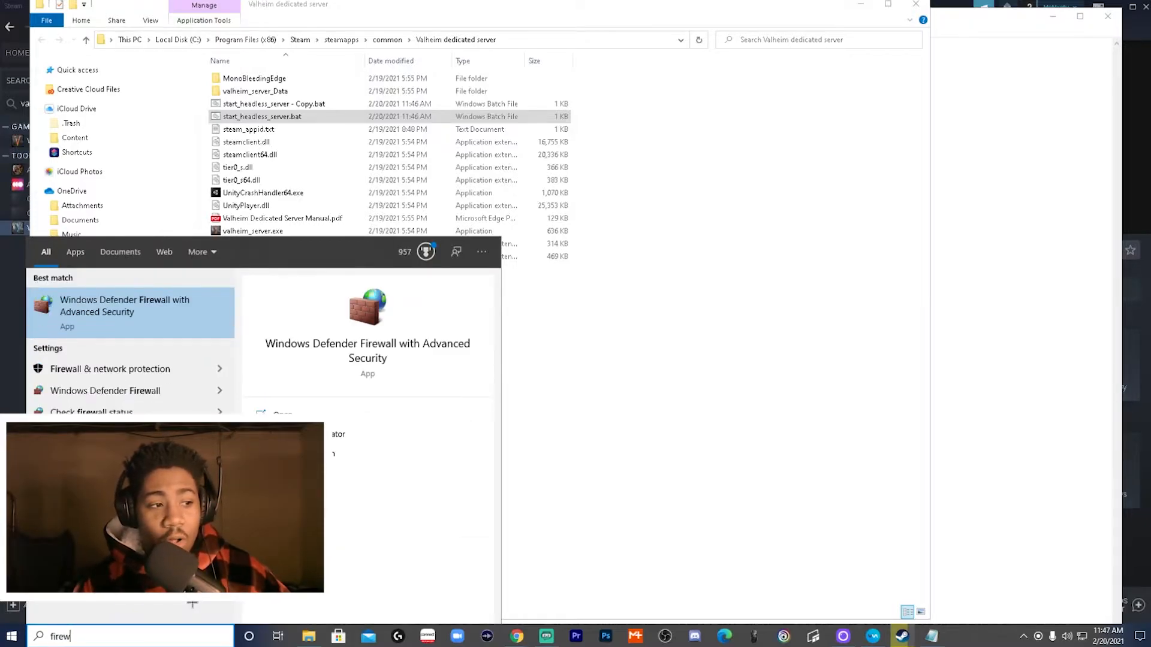
click(200, 313)
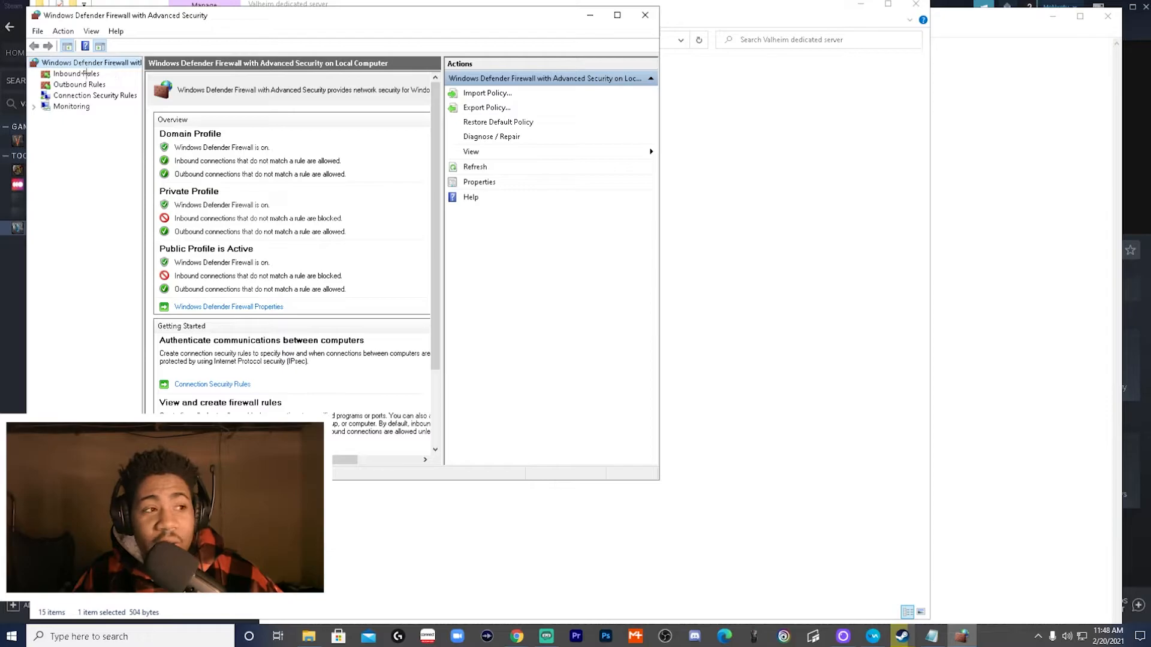
click(76, 74)
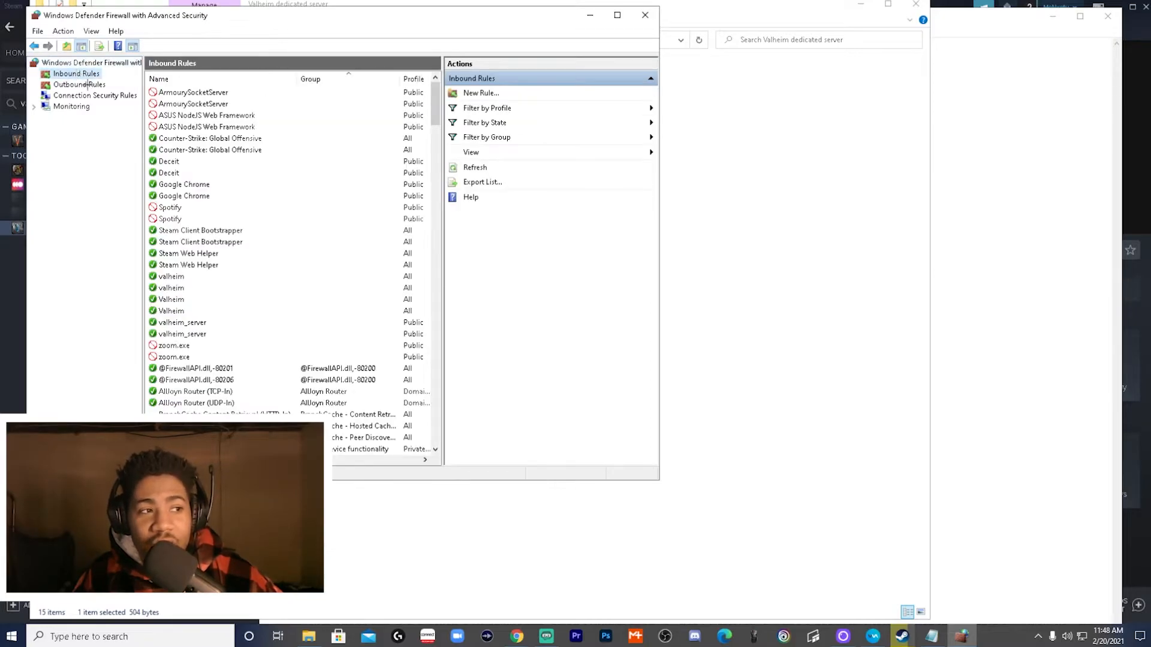
click(88, 84)
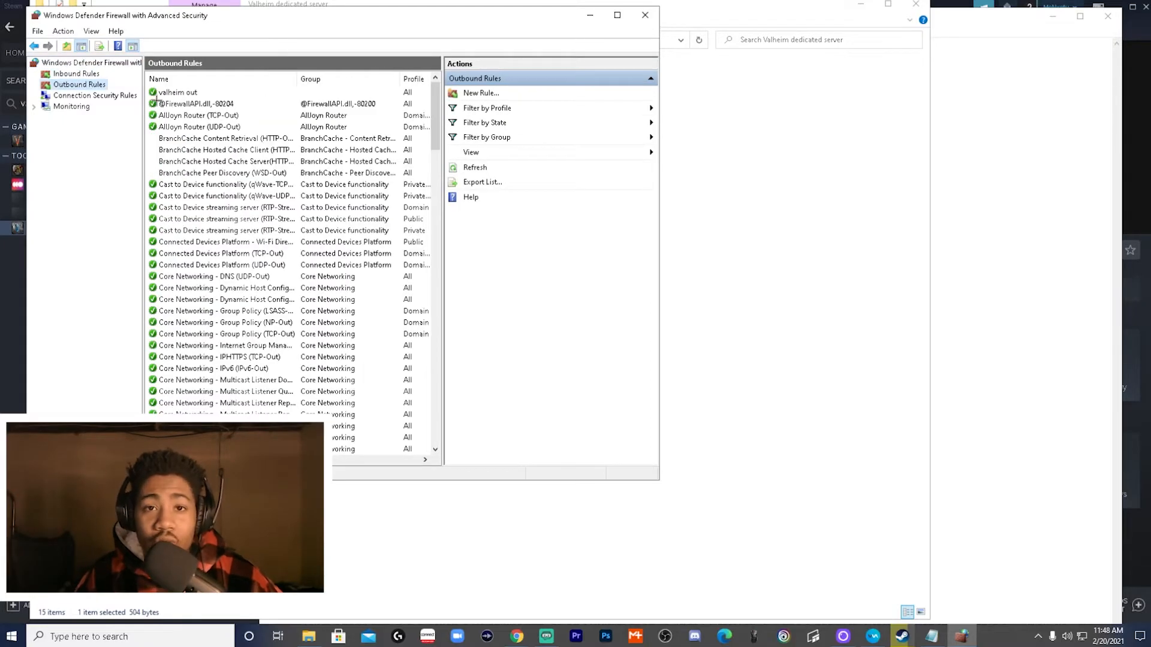
click(81, 75)
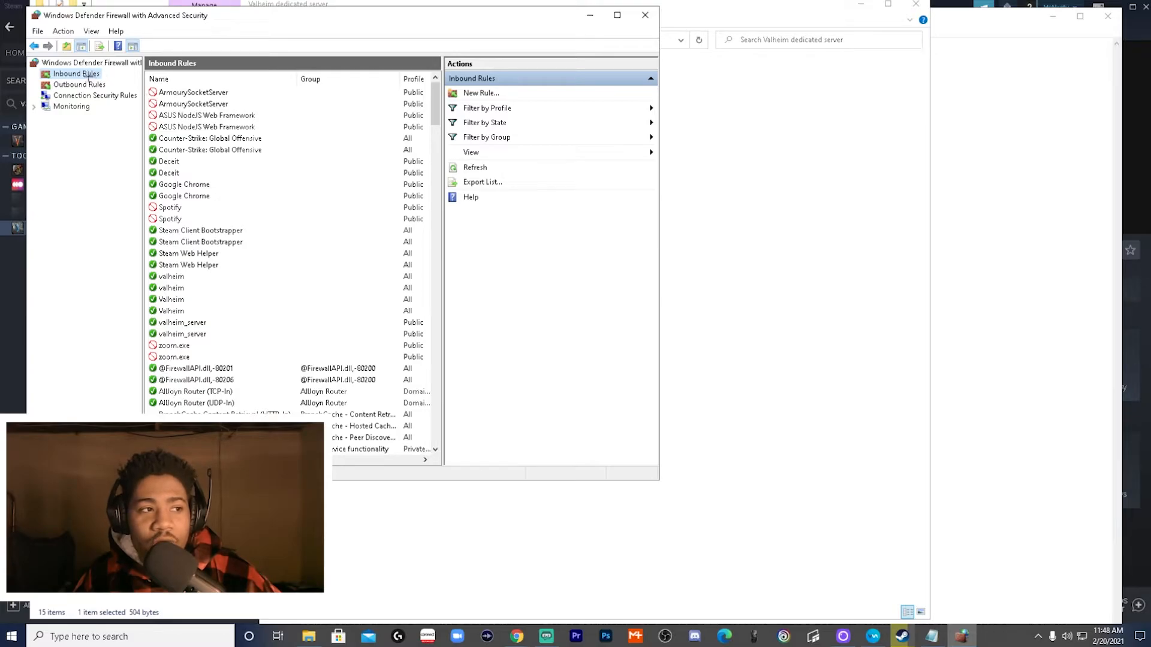
Step: Start a new inbound rule of type Port and set its specific local ports to 2456-2458
click(480, 94)
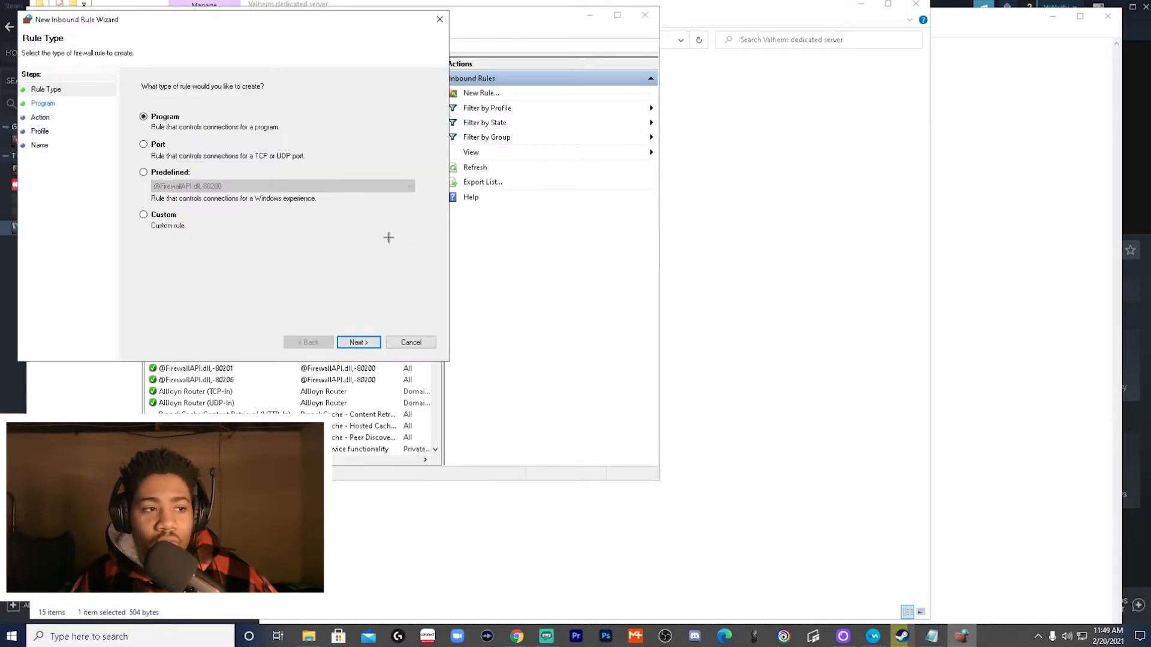
click(144, 145)
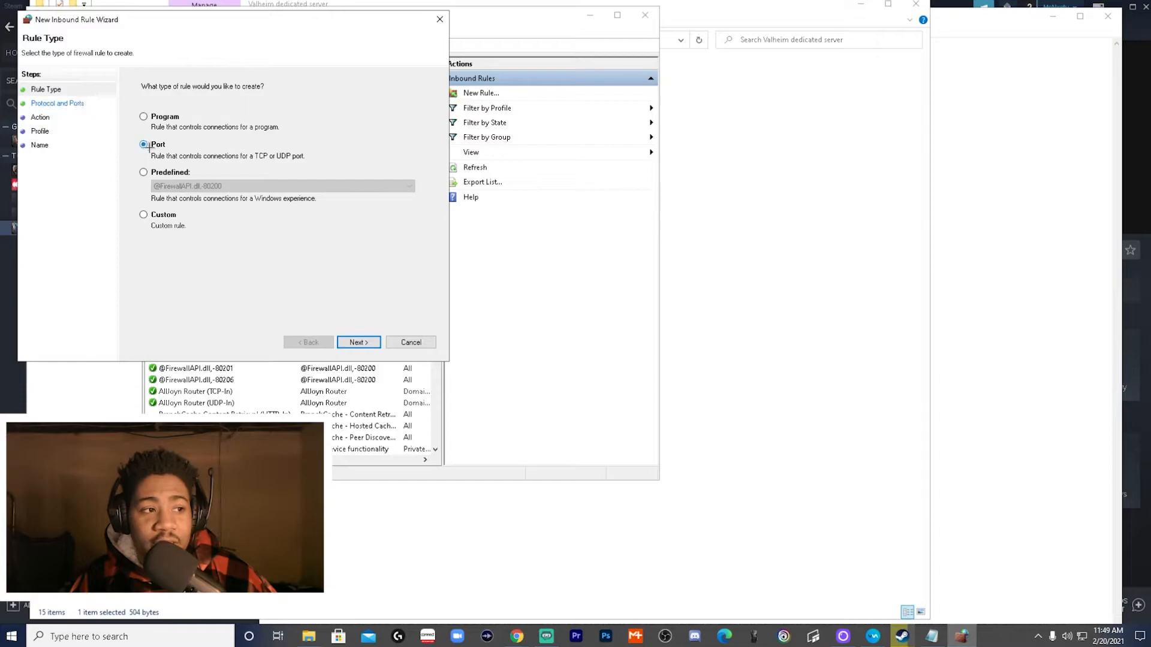
click(357, 343)
click(268, 180)
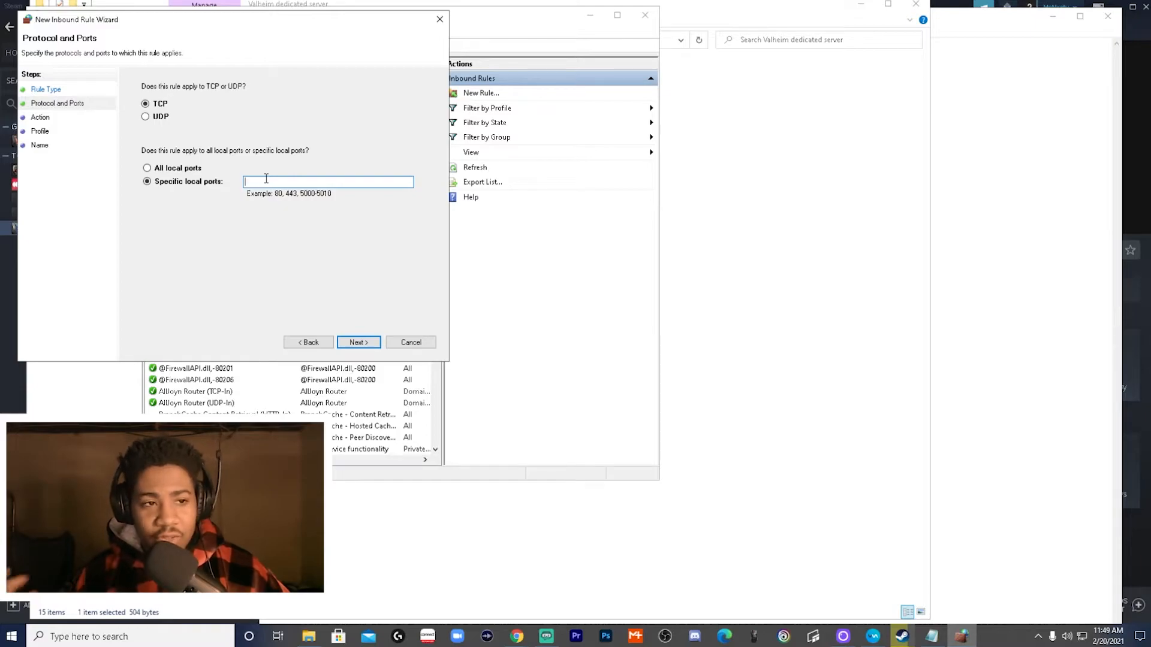
text(2)
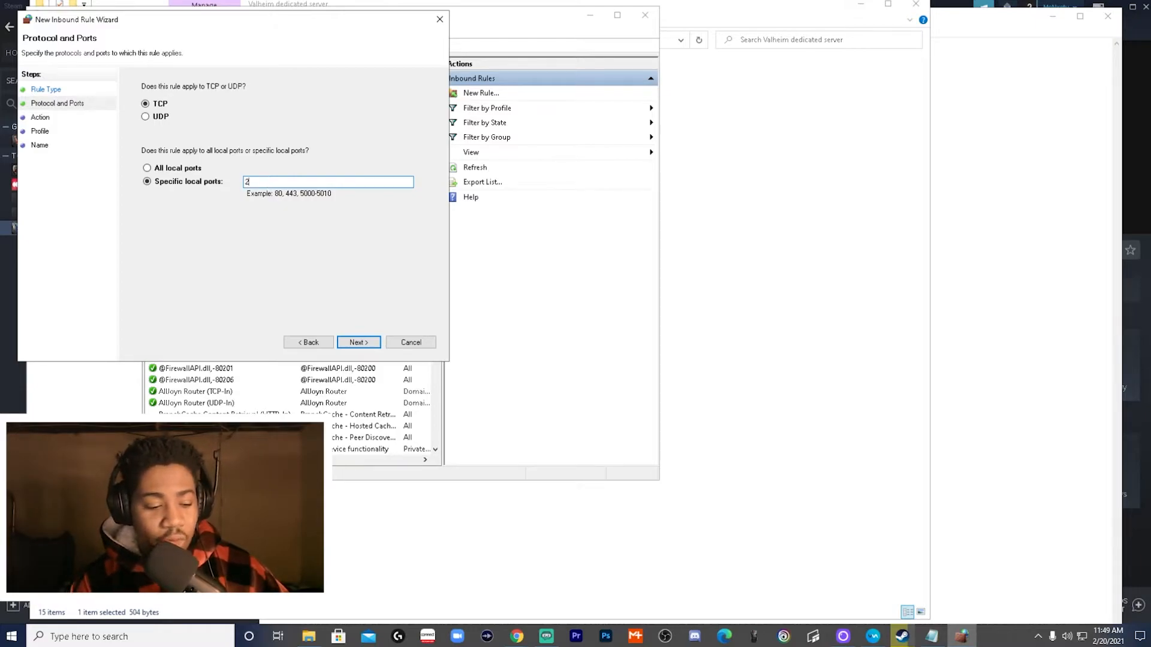
text(456-2458)
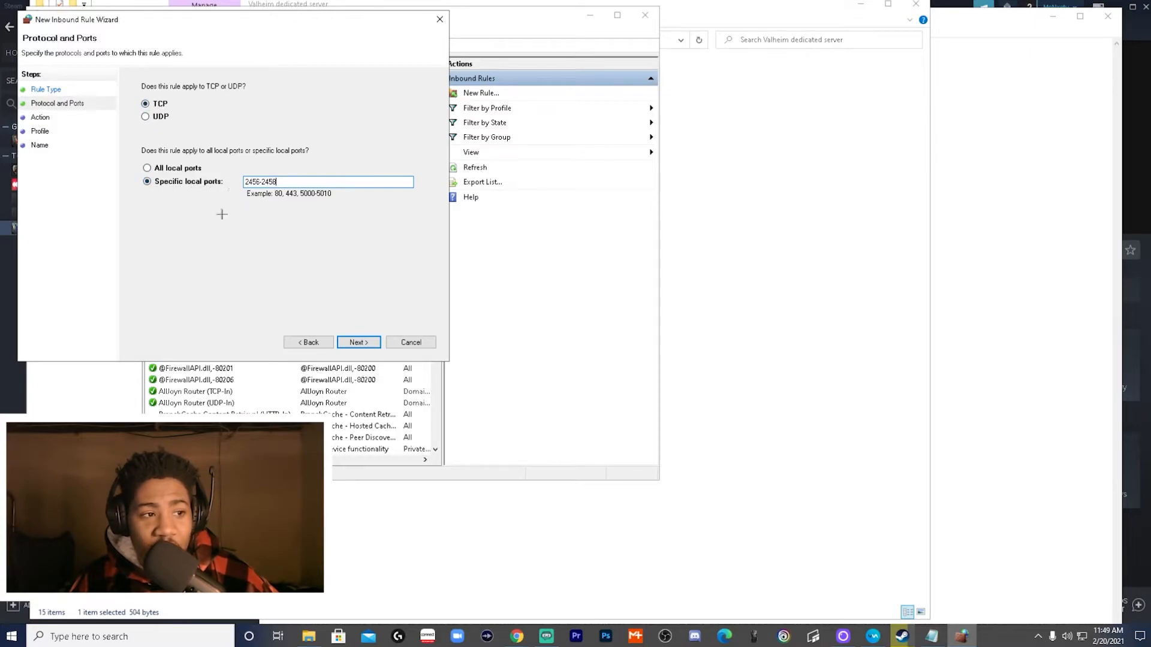
Step: Keep the port rule set to allow the connection and applied to the domain, private and public profiles
click(359, 342)
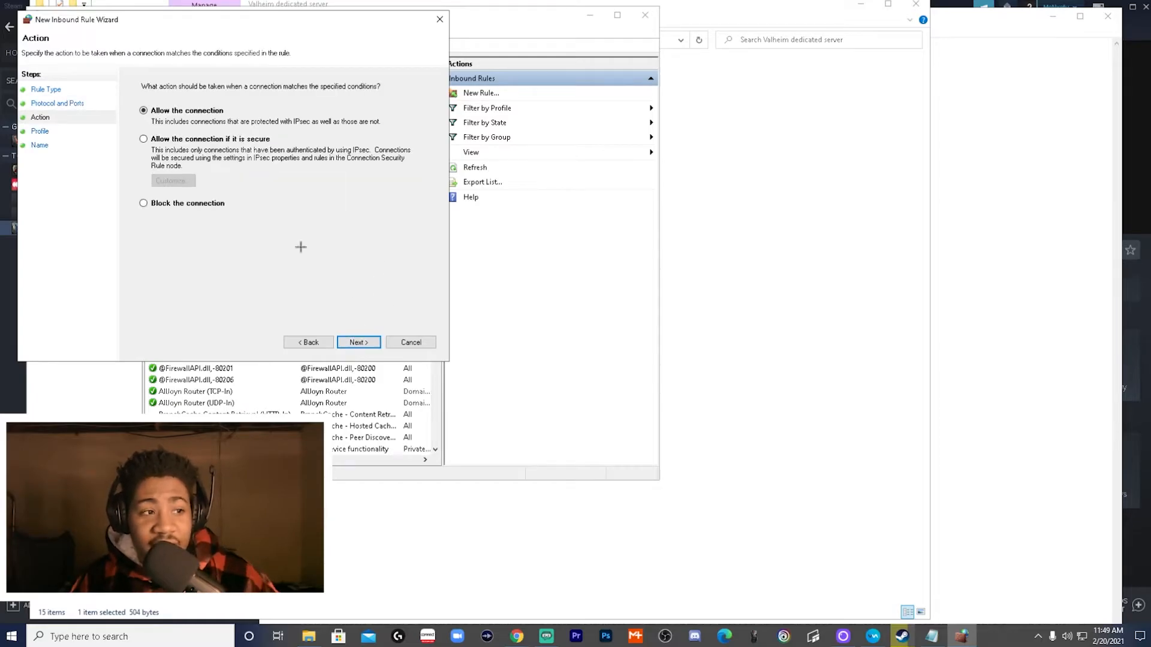
click(359, 342)
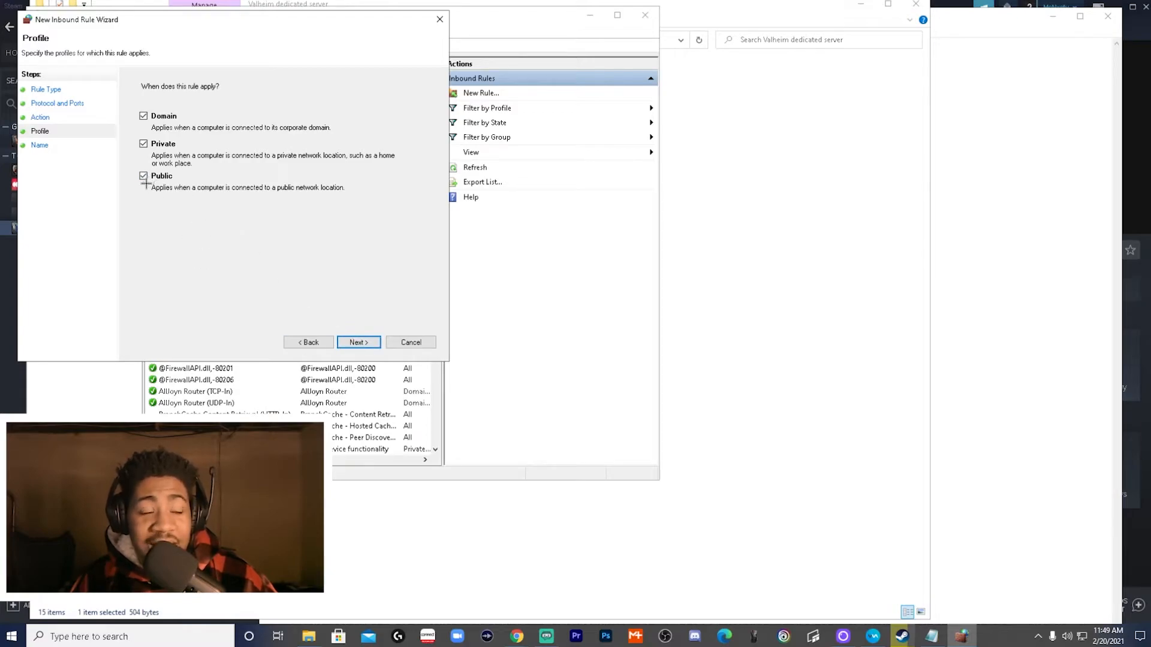
click(345, 342)
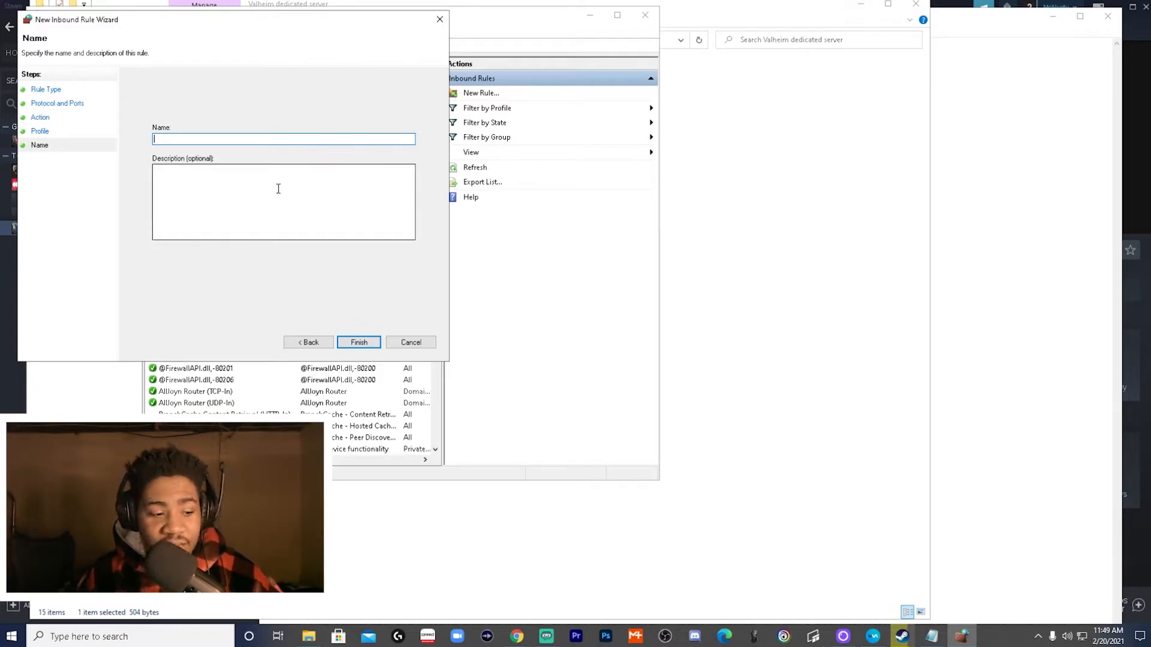
Step: Name the inbound rule "Valheim Server", give it the description "Good guac", and finish creating it
text(Valheim )
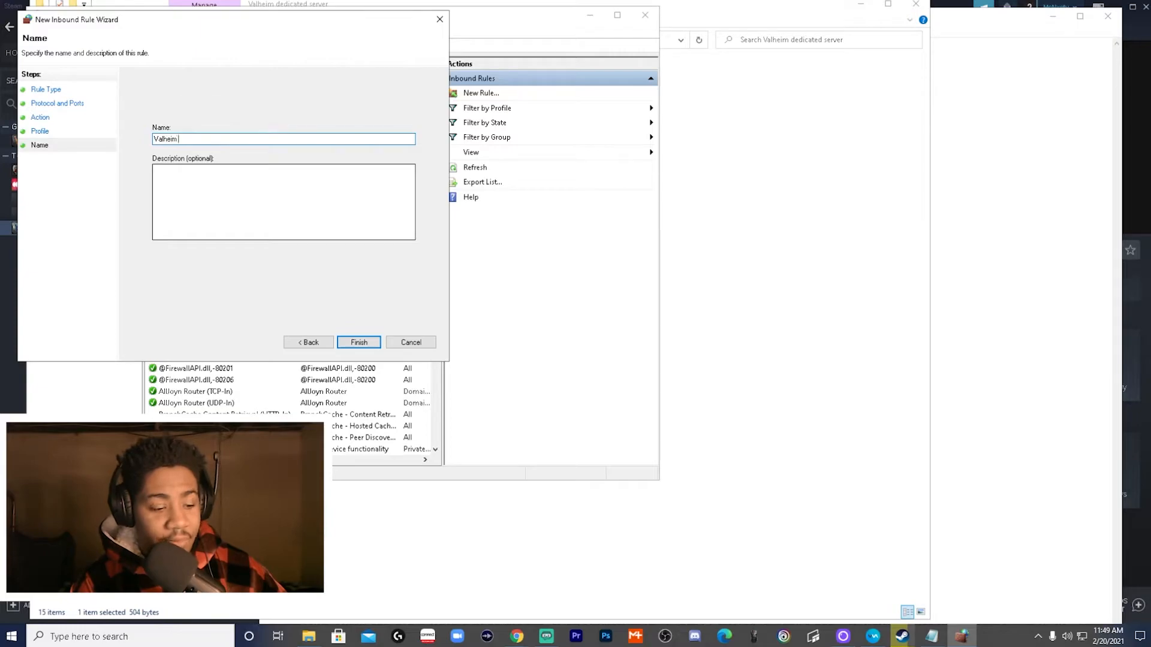
text(Server)
click(208, 197)
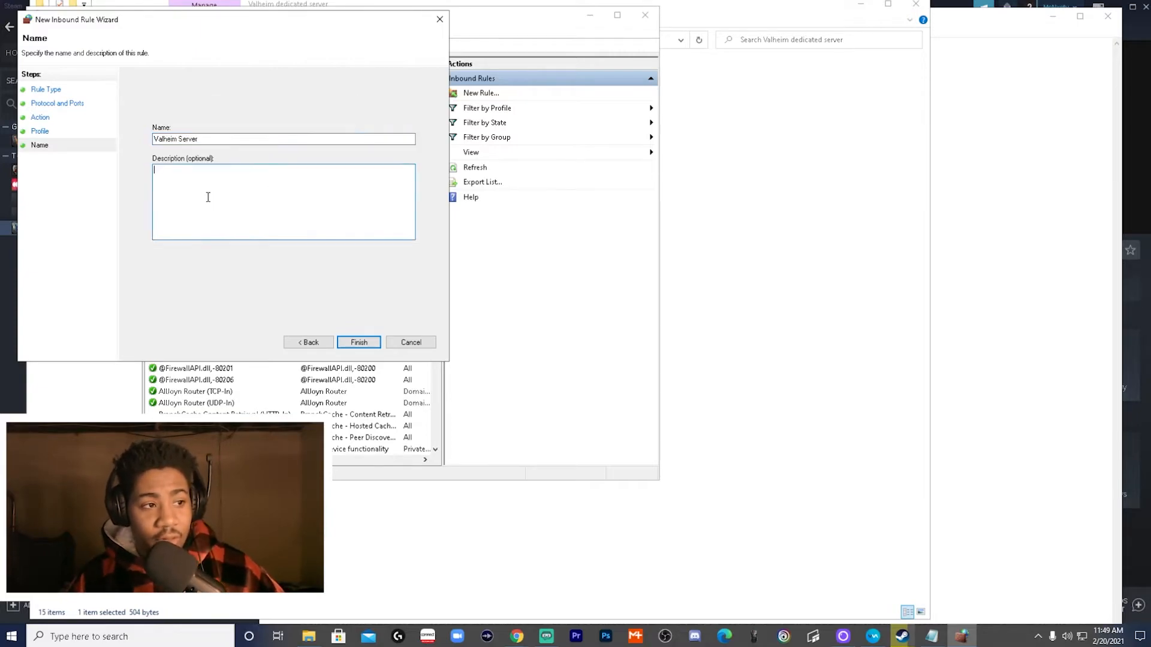
text(Go)
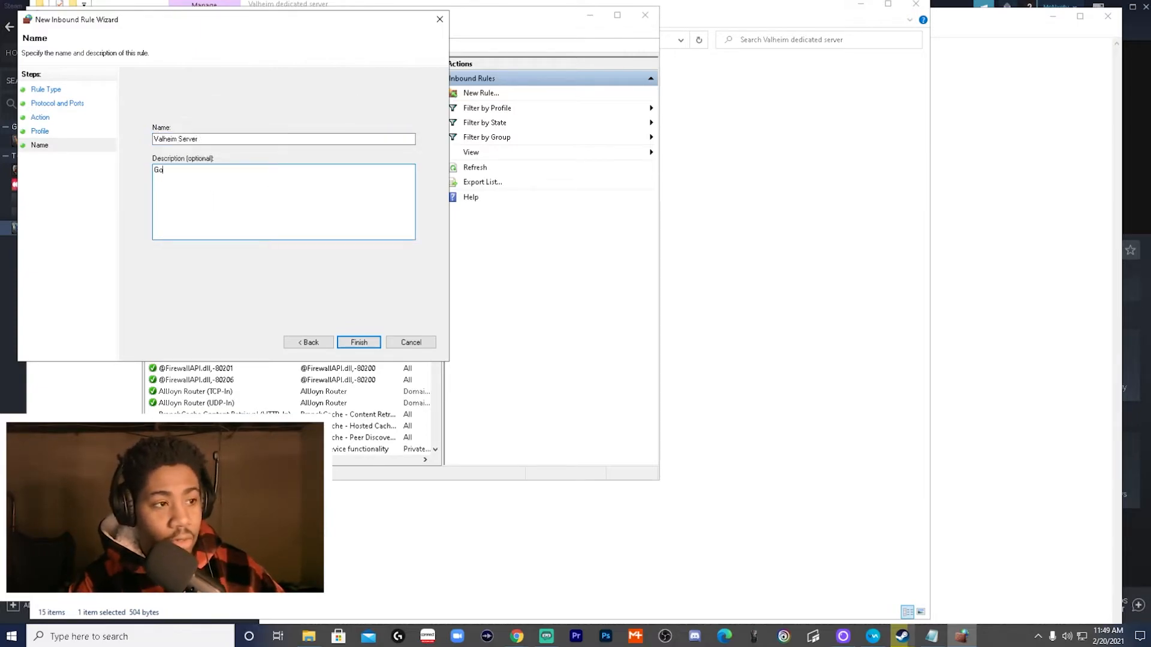
text(od guy)
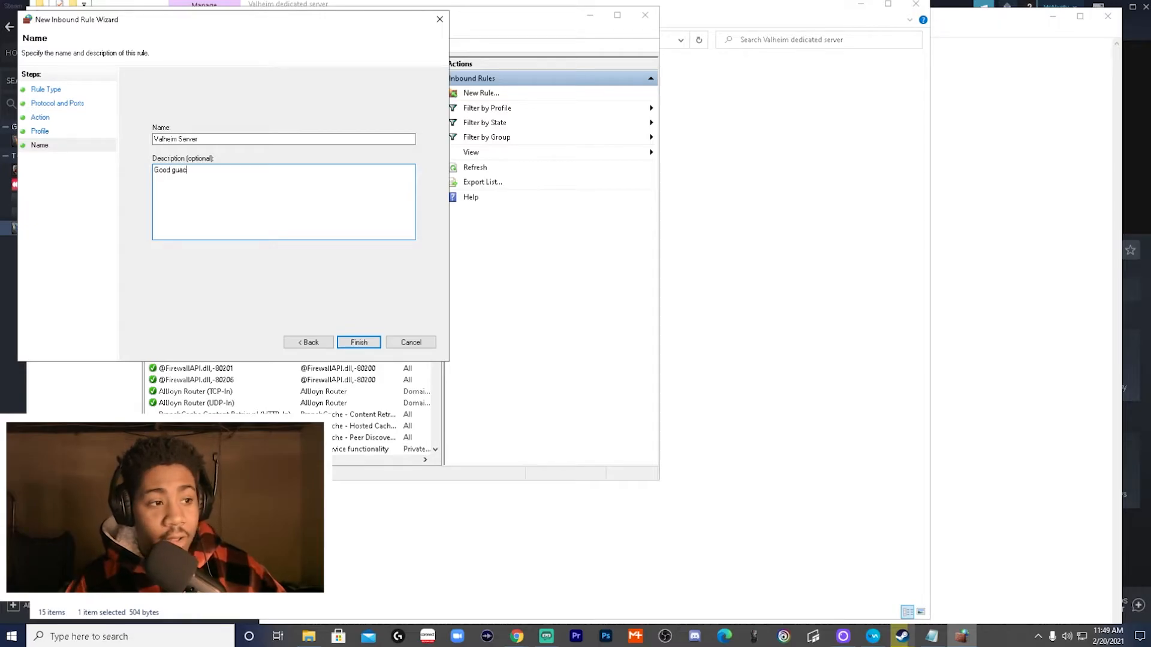
click(359, 342)
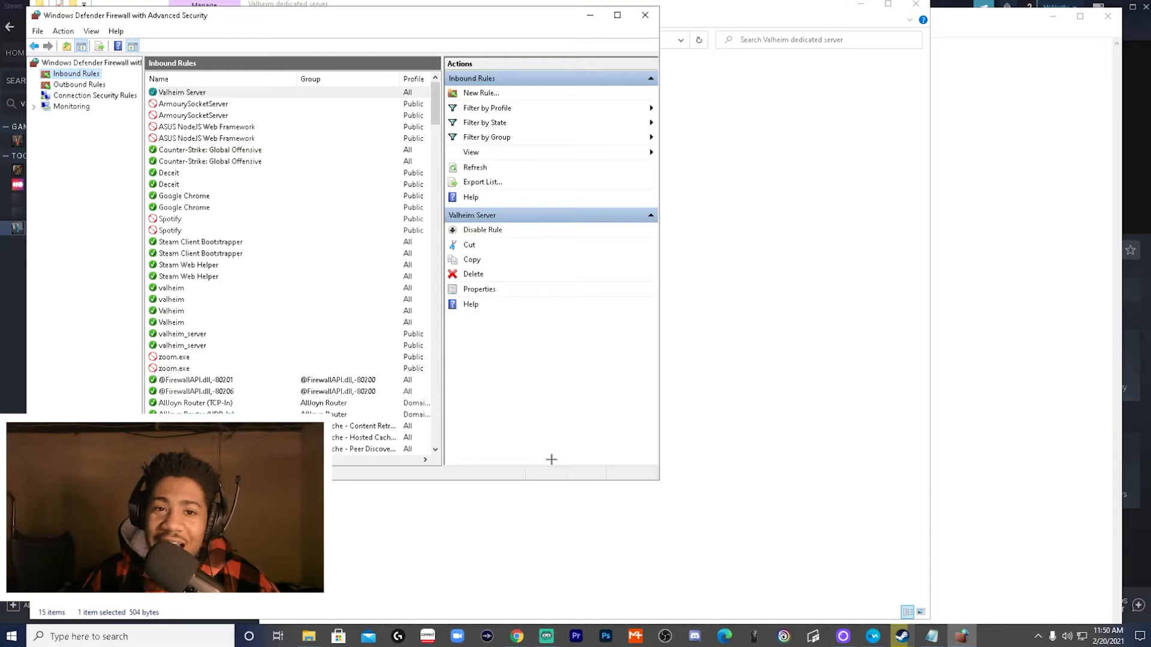
Step: Switch to Chrome, open the router's admin page at 192.168.77.1, and display the LAN port forwarding rules in its network settings
click(517, 635)
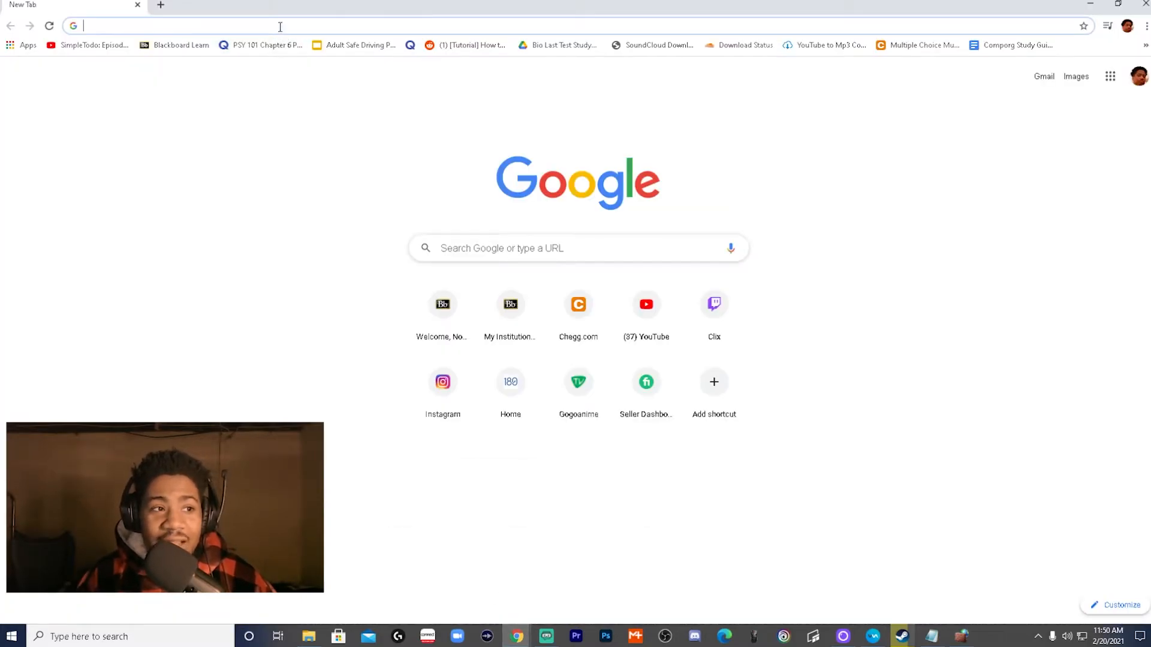
click(280, 26)
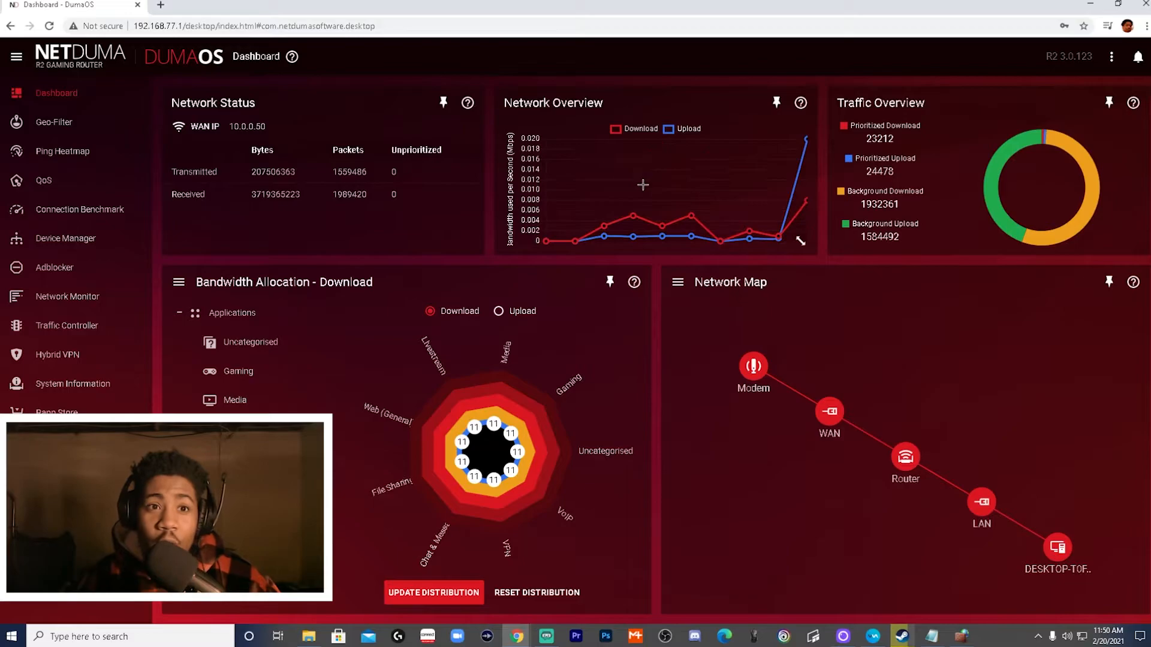
click(66, 441)
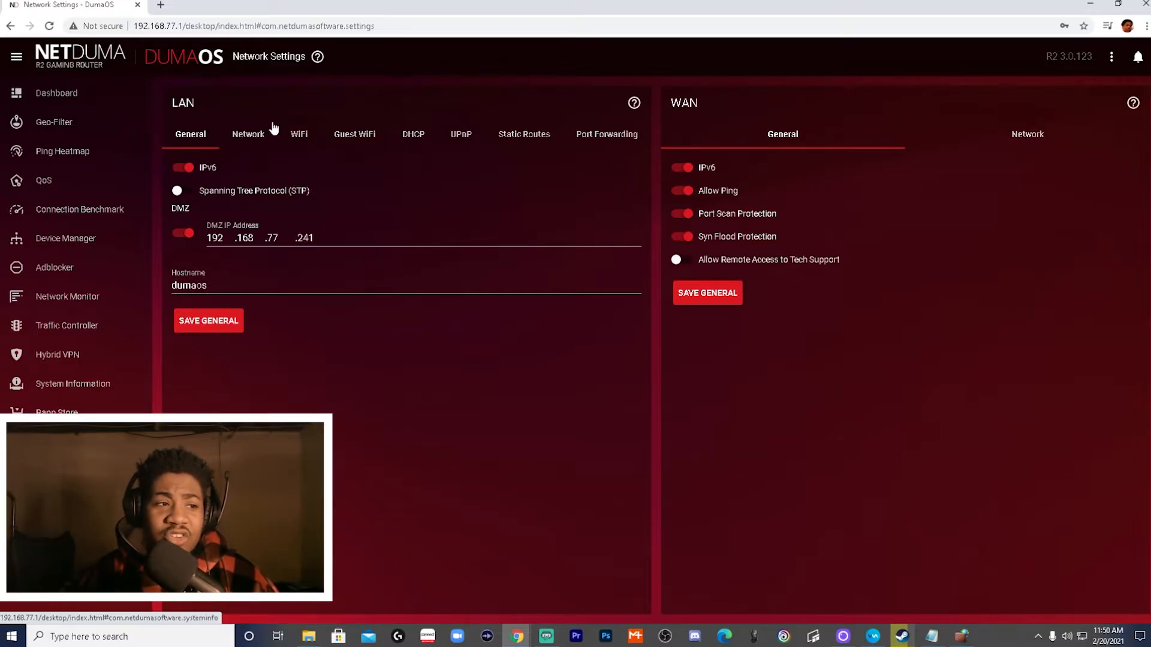
click(608, 139)
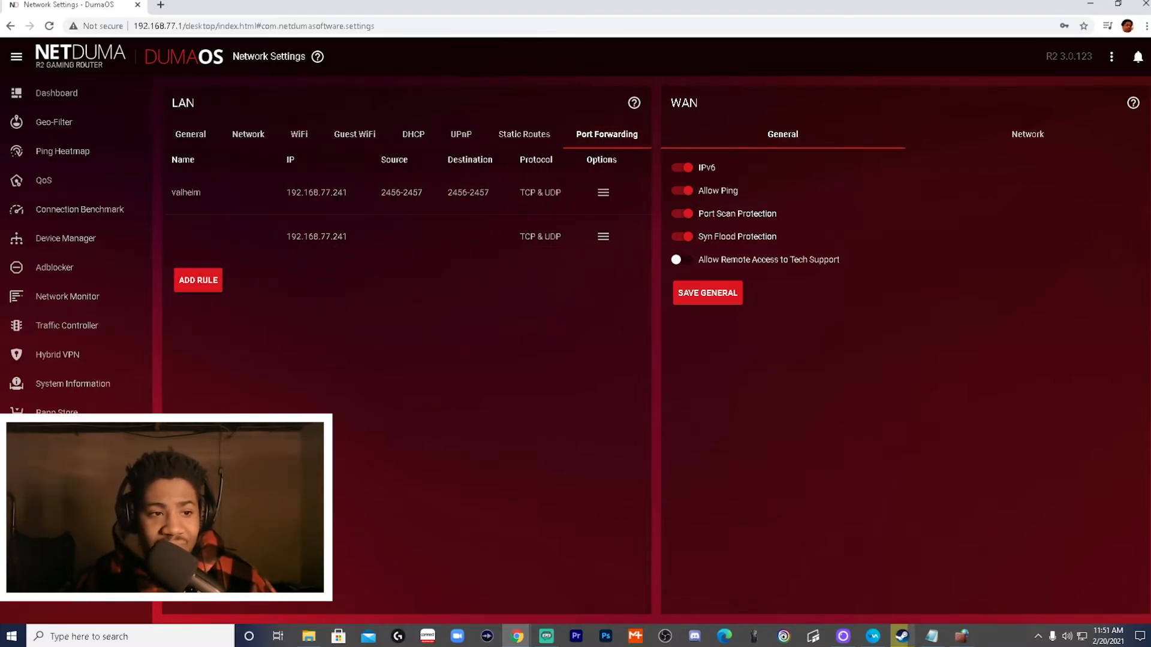
Step: Add a port forwarding rule named "Valheim" with destination IP 192.168.77.241, checking the computer's network properties in Windows Settings for the address
click(201, 288)
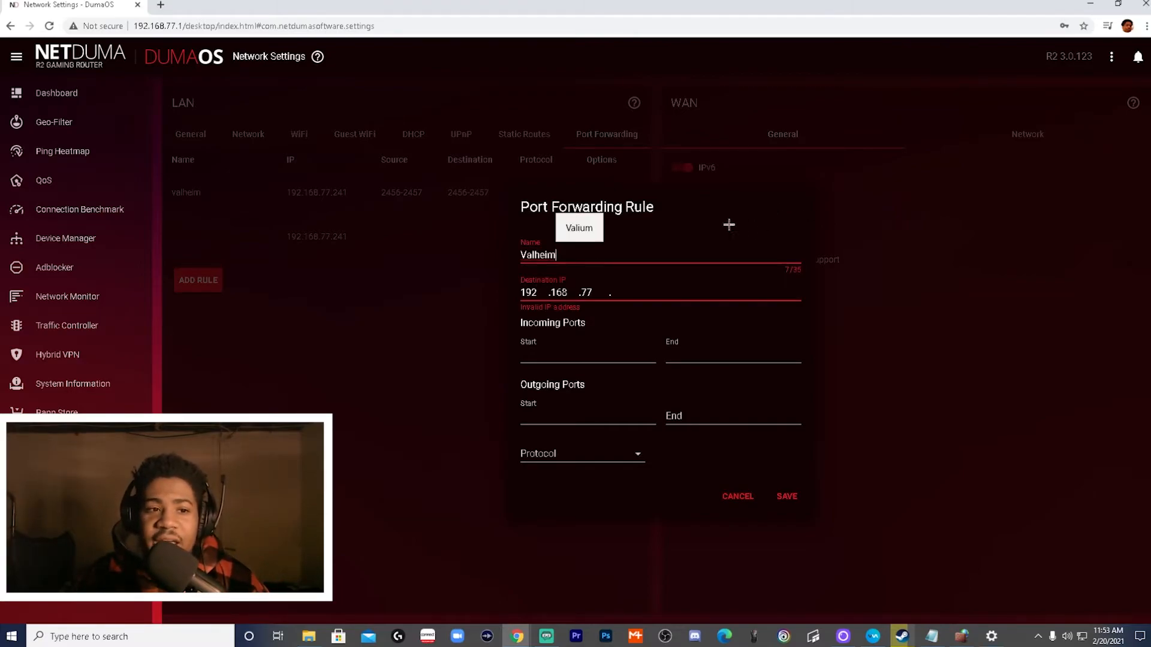
click(611, 292)
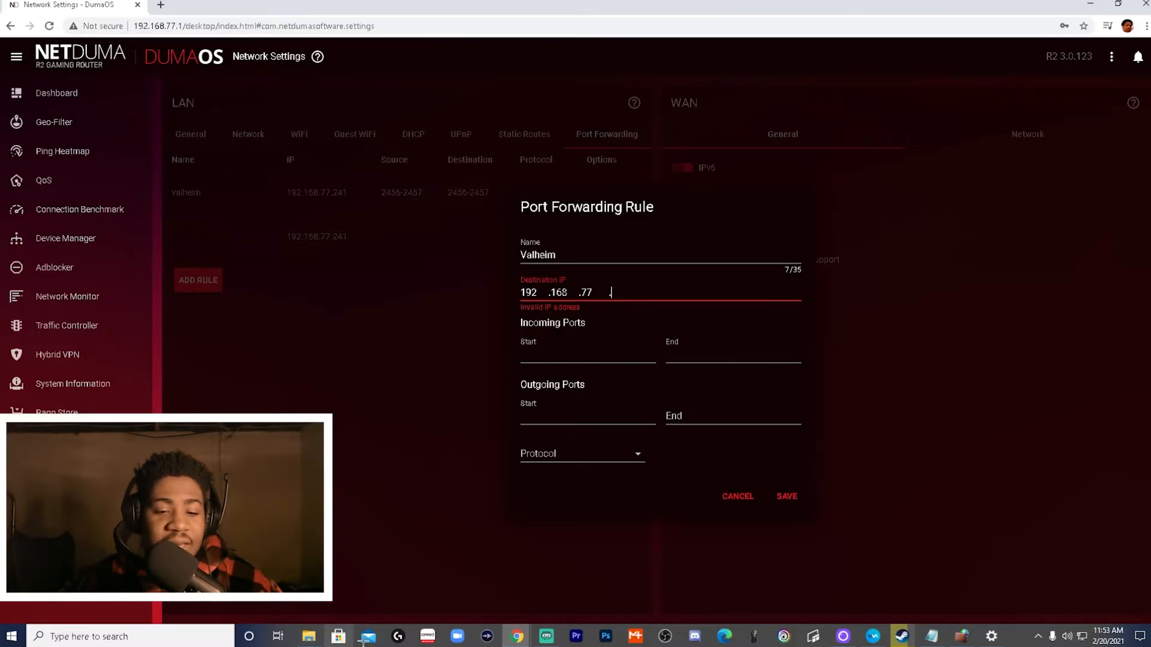
click(991, 636)
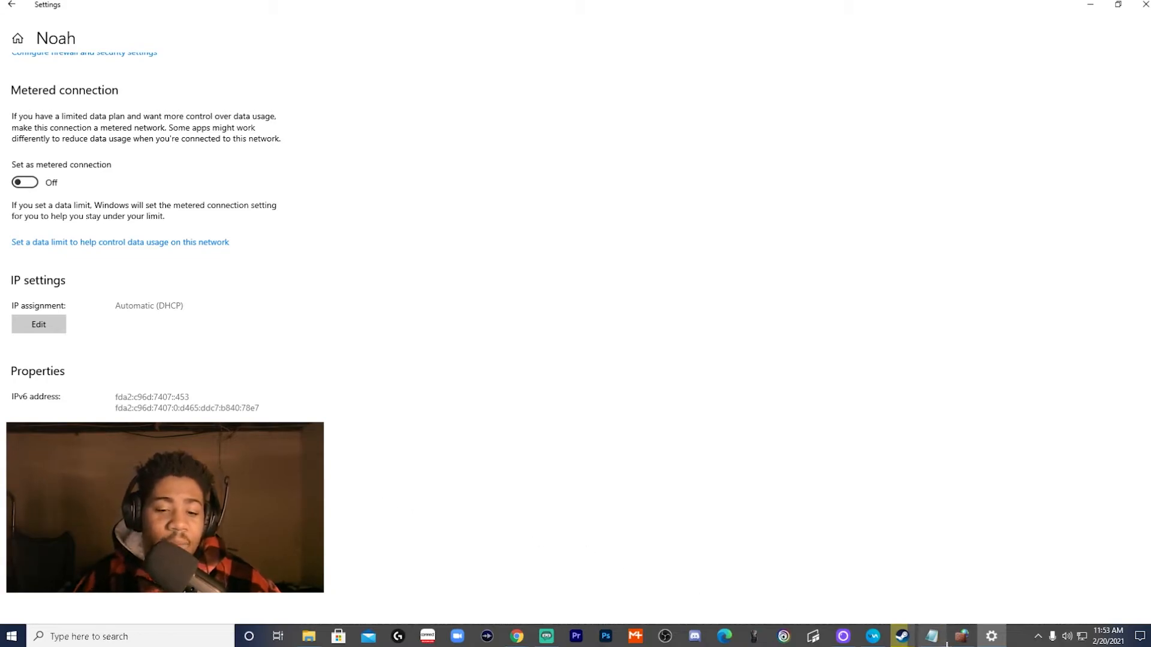
mouse_move(516, 636)
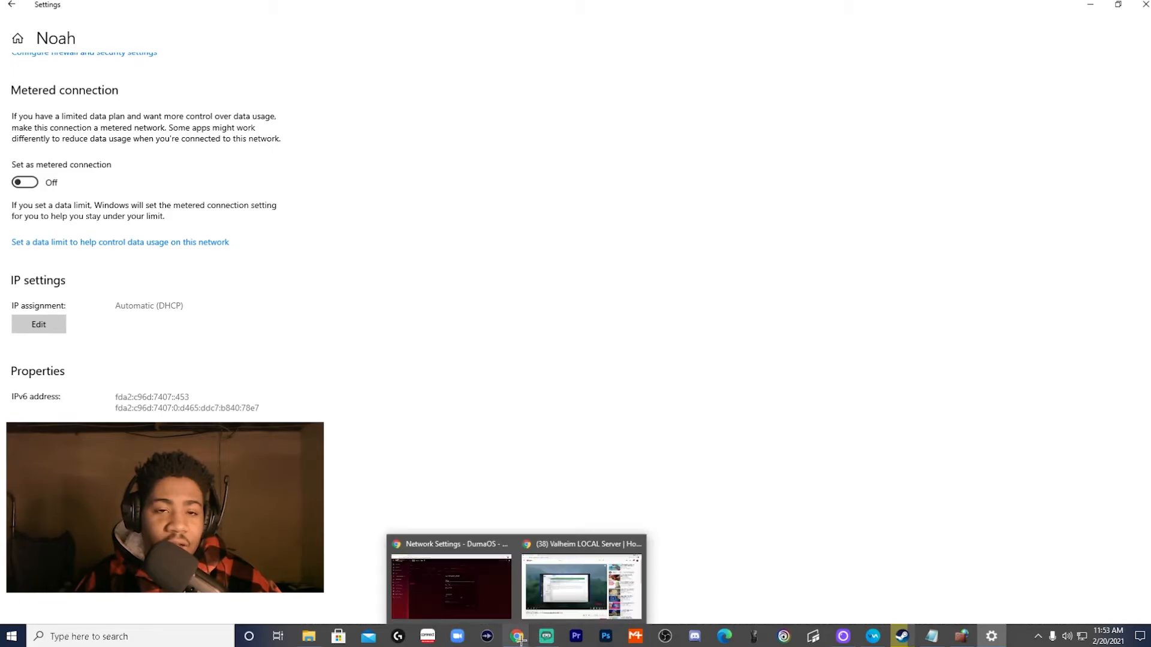
click(449, 584)
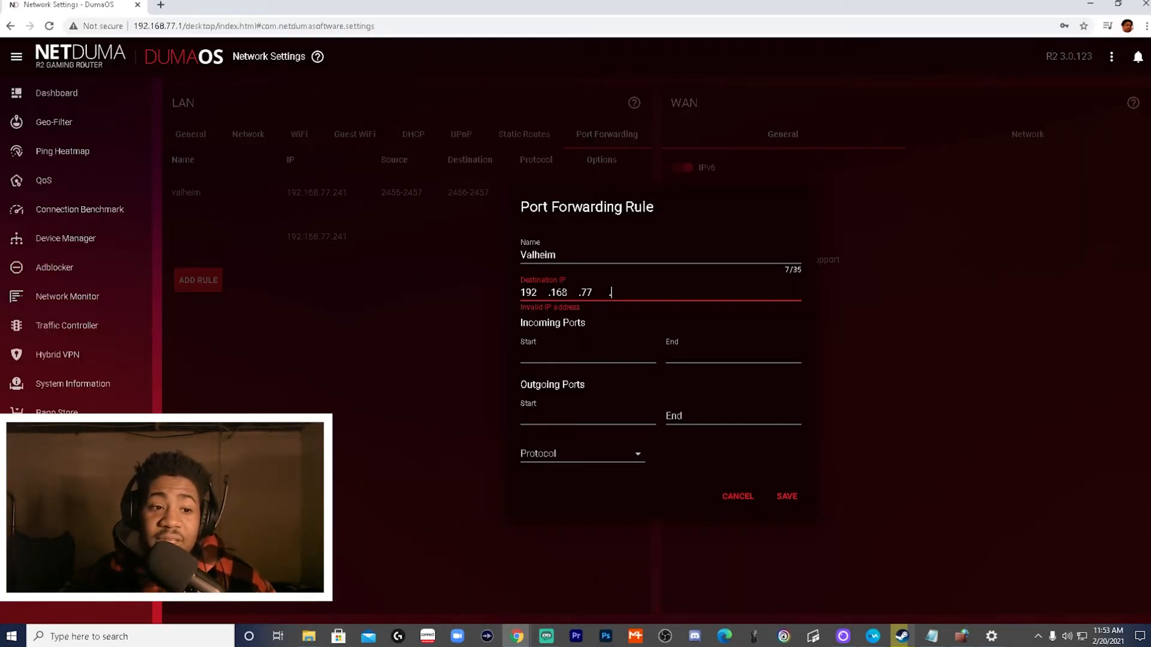
text(241)
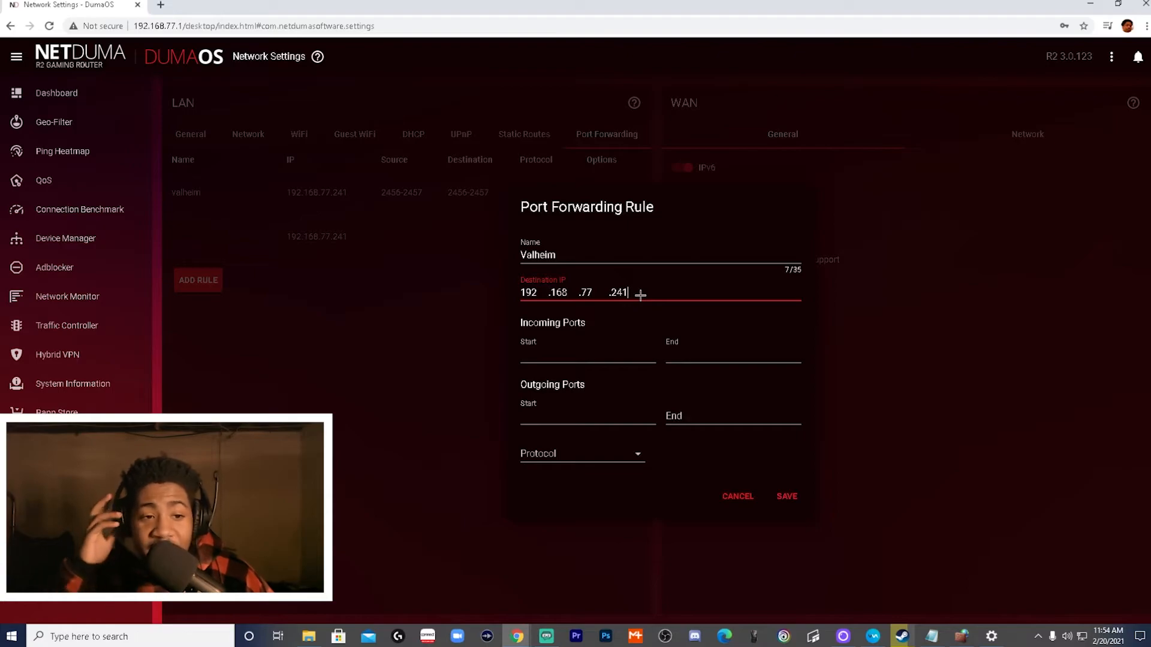
drag(649, 295, 511, 292)
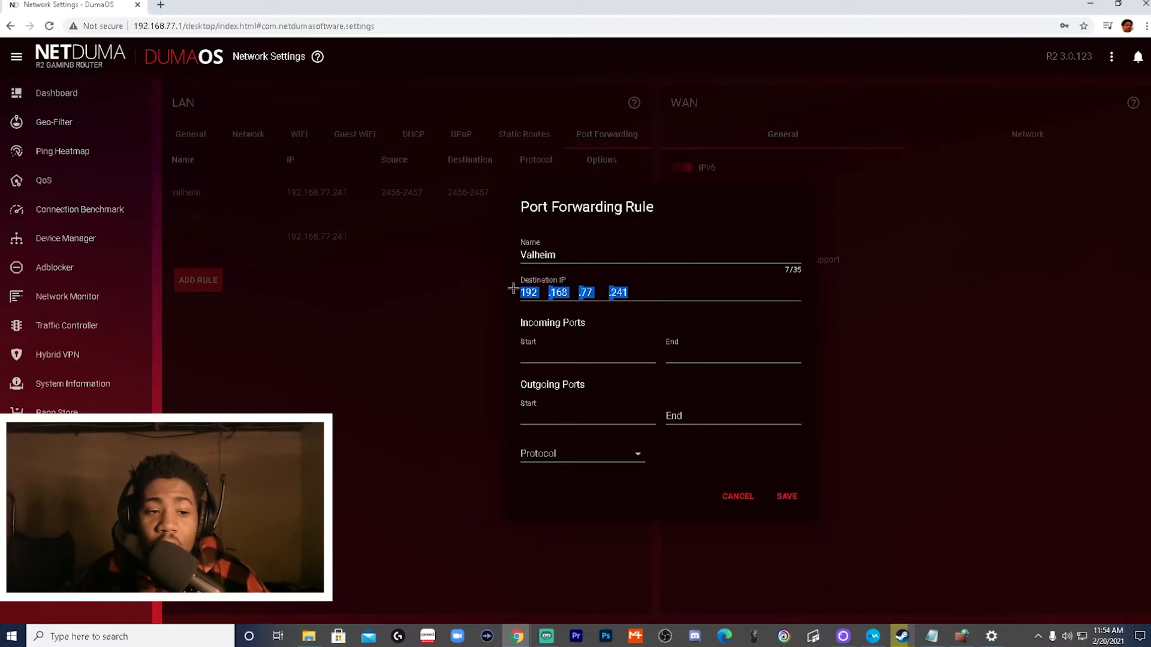
click(681, 289)
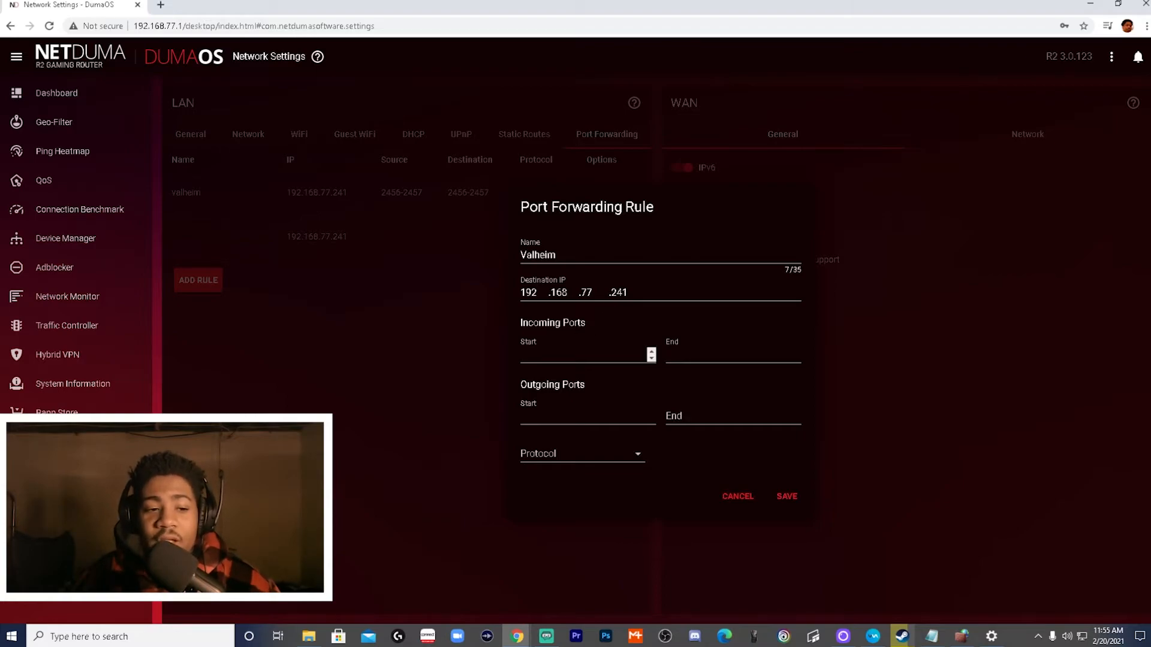
Step: Set both the incoming and outgoing ports of the forwarding rule to start at 2456 and end at 2458
click(581, 354)
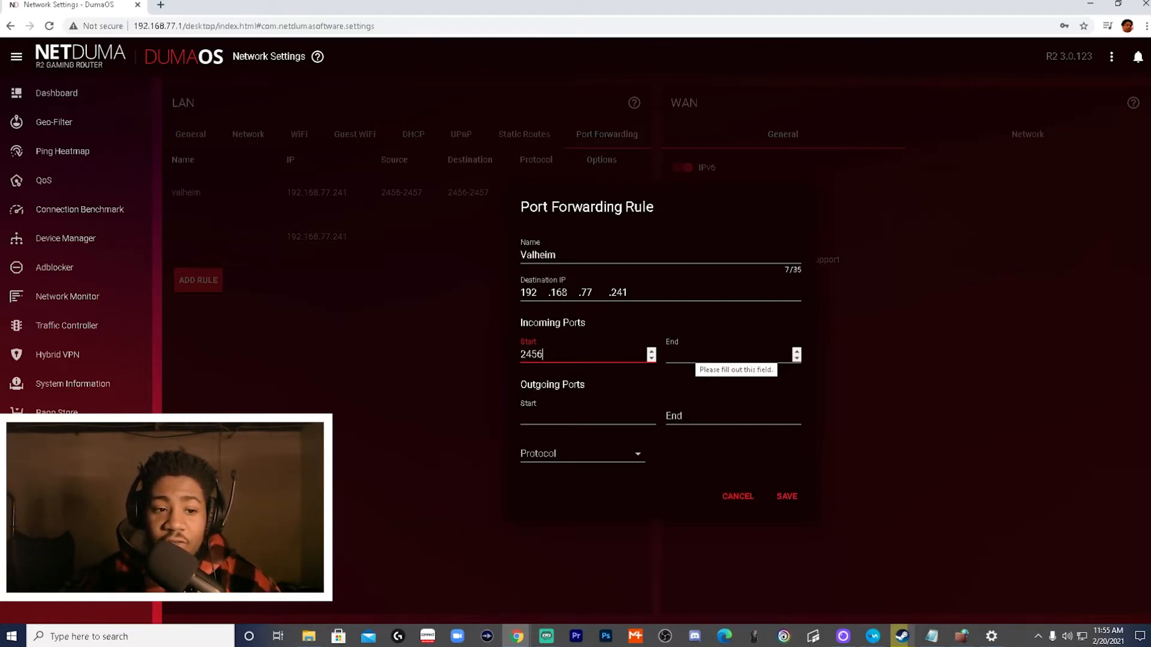
click(695, 355)
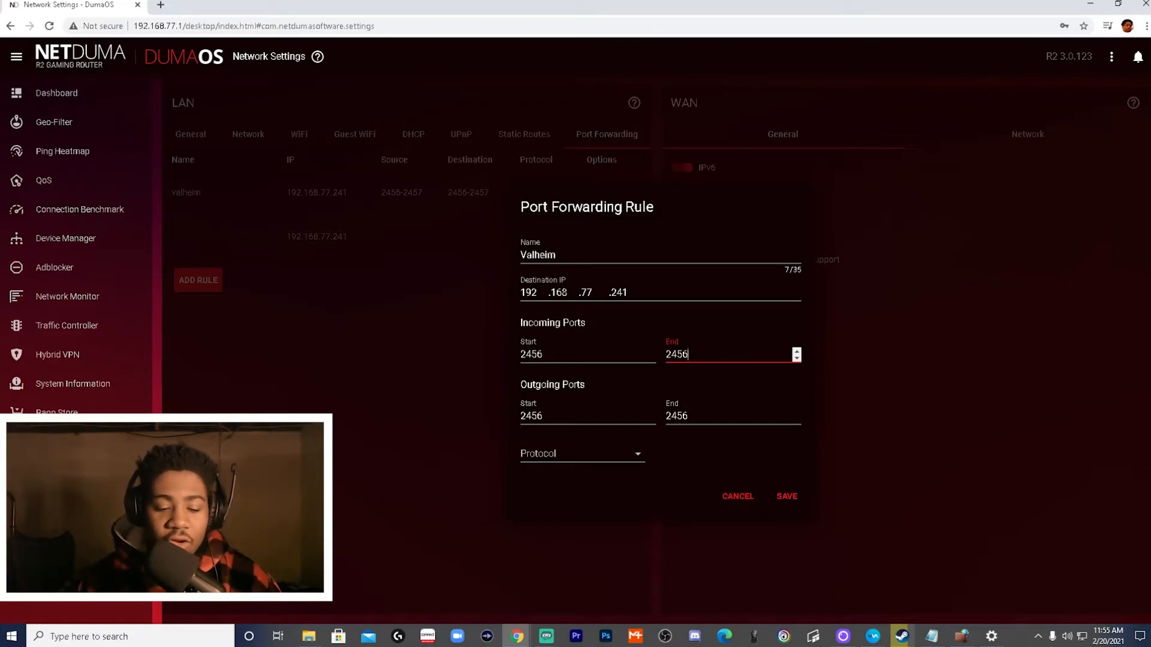
key(BackSpace)
text(8)
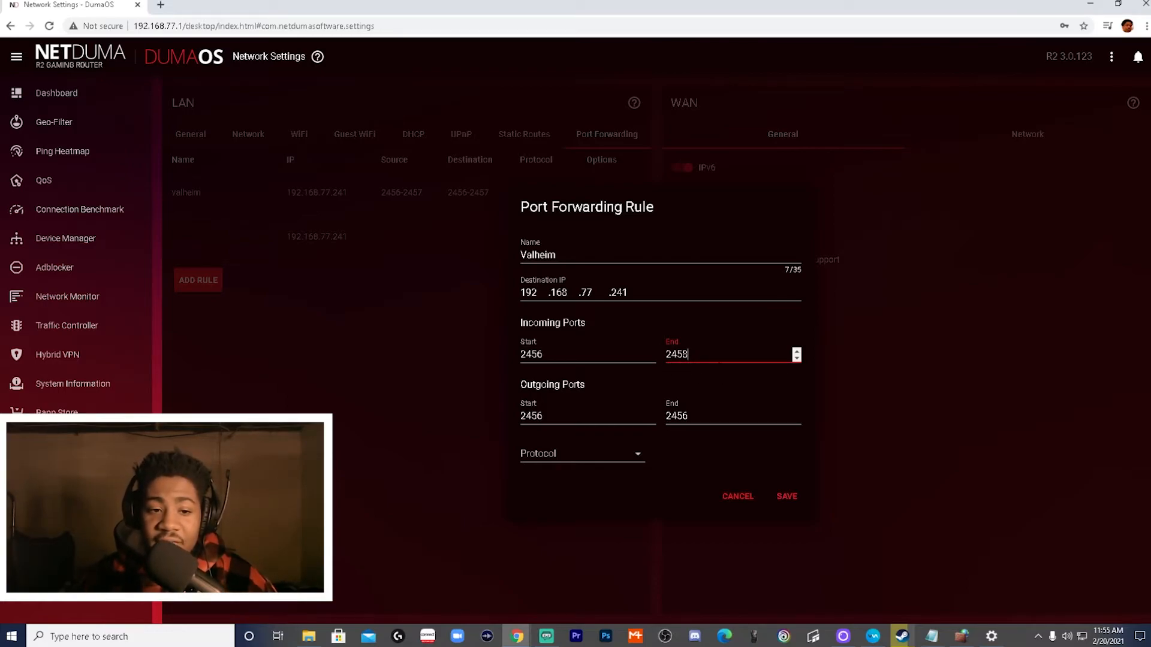
click(704, 418)
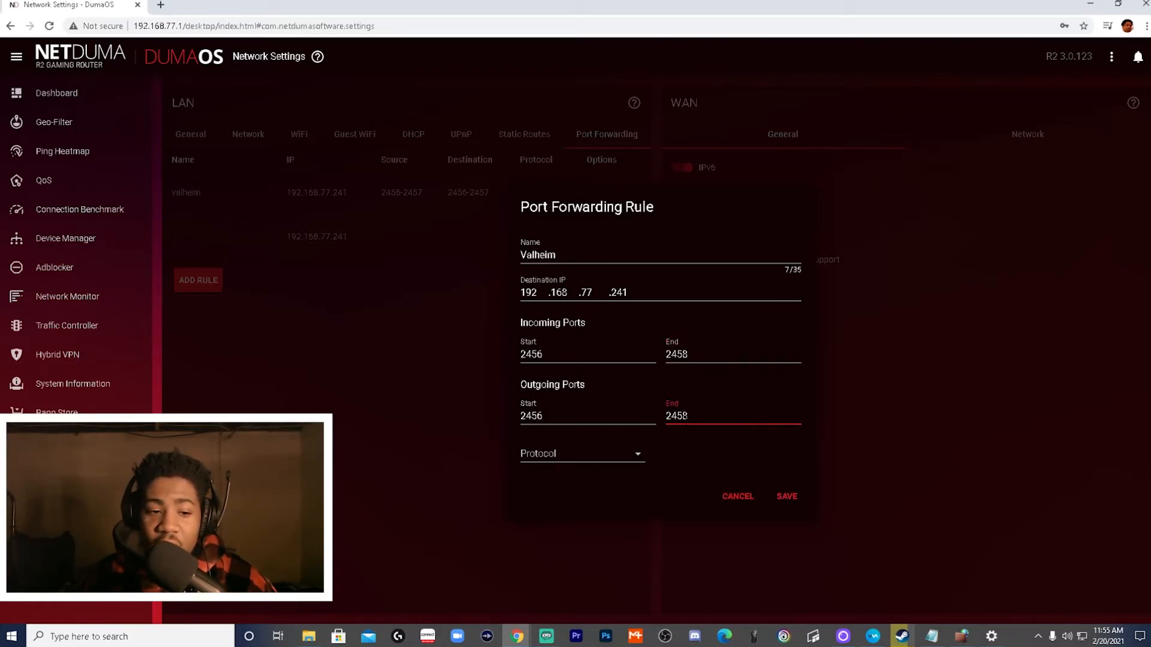
Step: Set the forwarding rule's protocol to TCP & UDP and save the rule
click(640, 459)
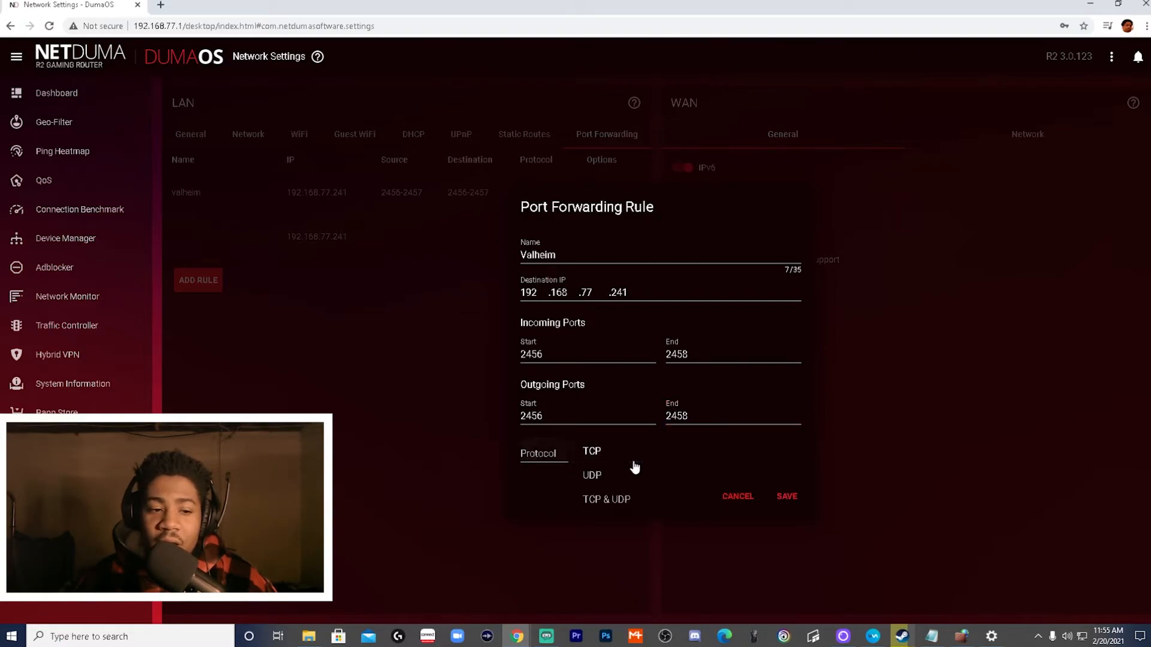
click(614, 503)
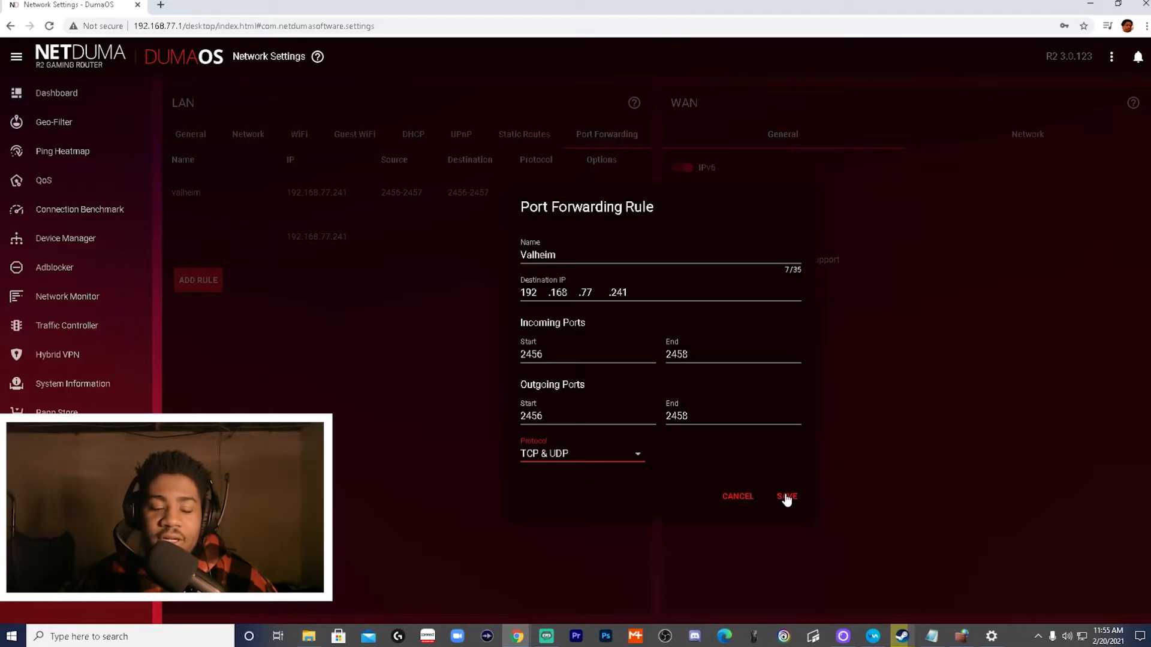
click(787, 498)
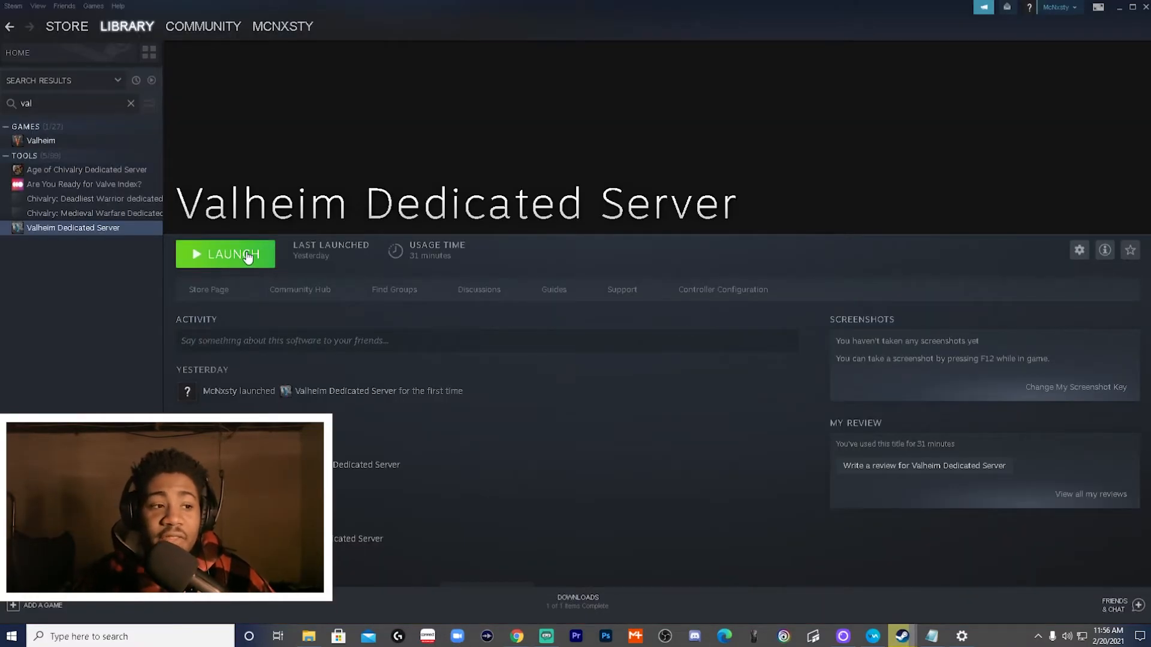
Step: Launch Valheim Dedicated Server from the Steam library, check its console output for the connection line, and move the console out of the way
click(248, 255)
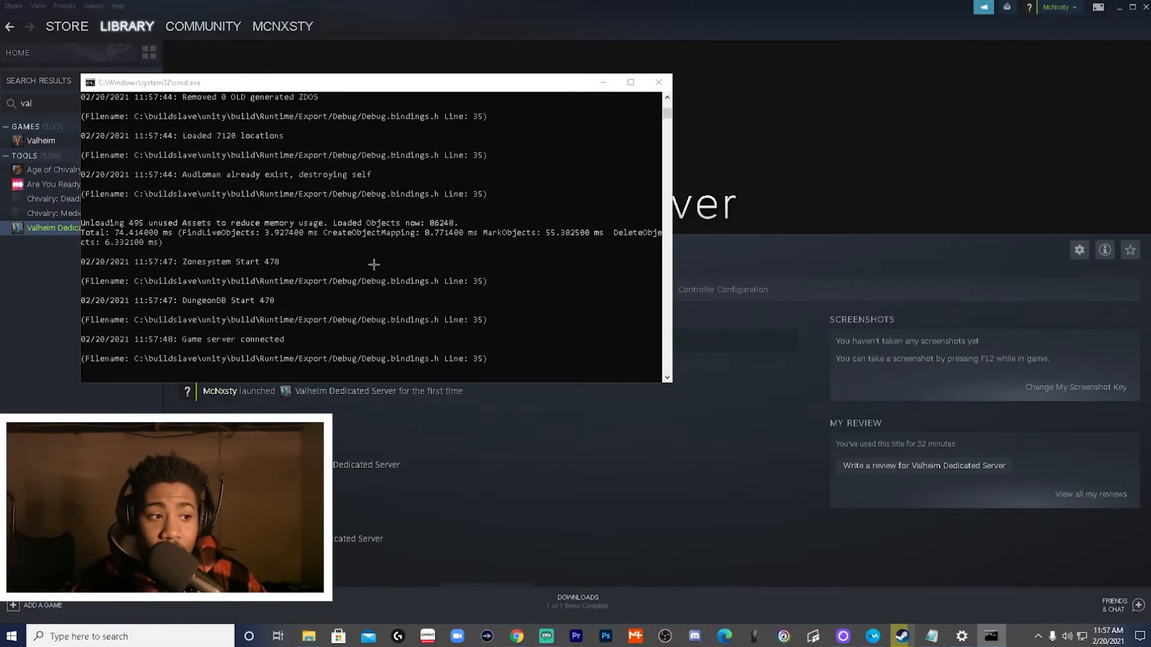
drag(297, 339, 178, 337)
drag(287, 339, 188, 340)
click(199, 339)
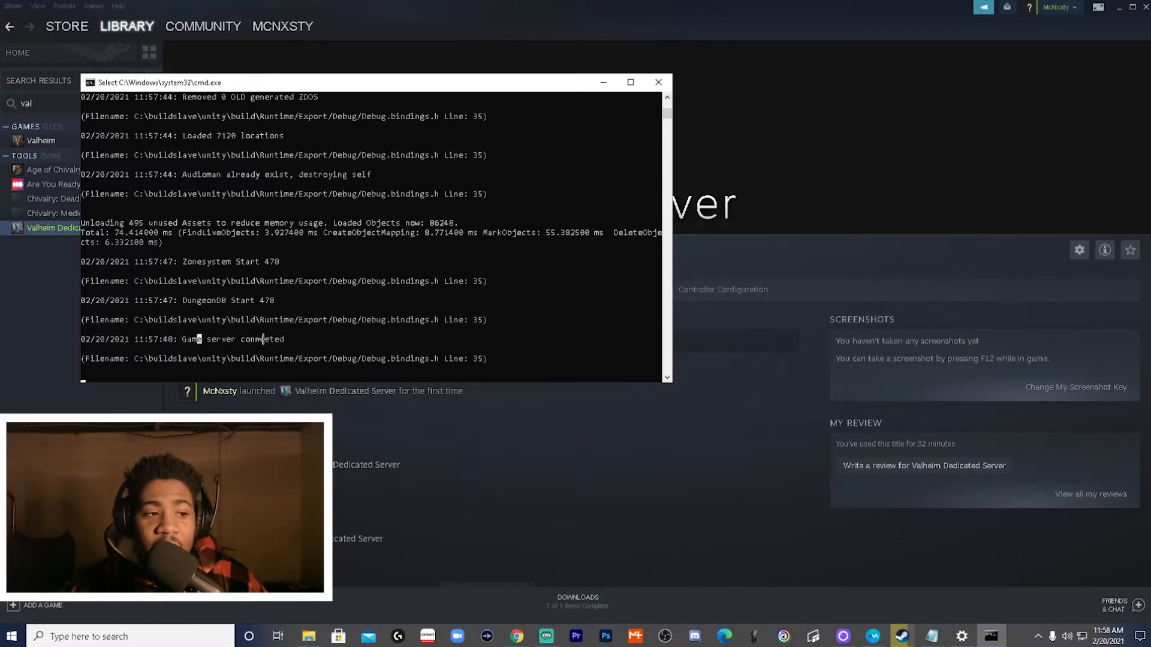
drag(287, 340, 172, 337)
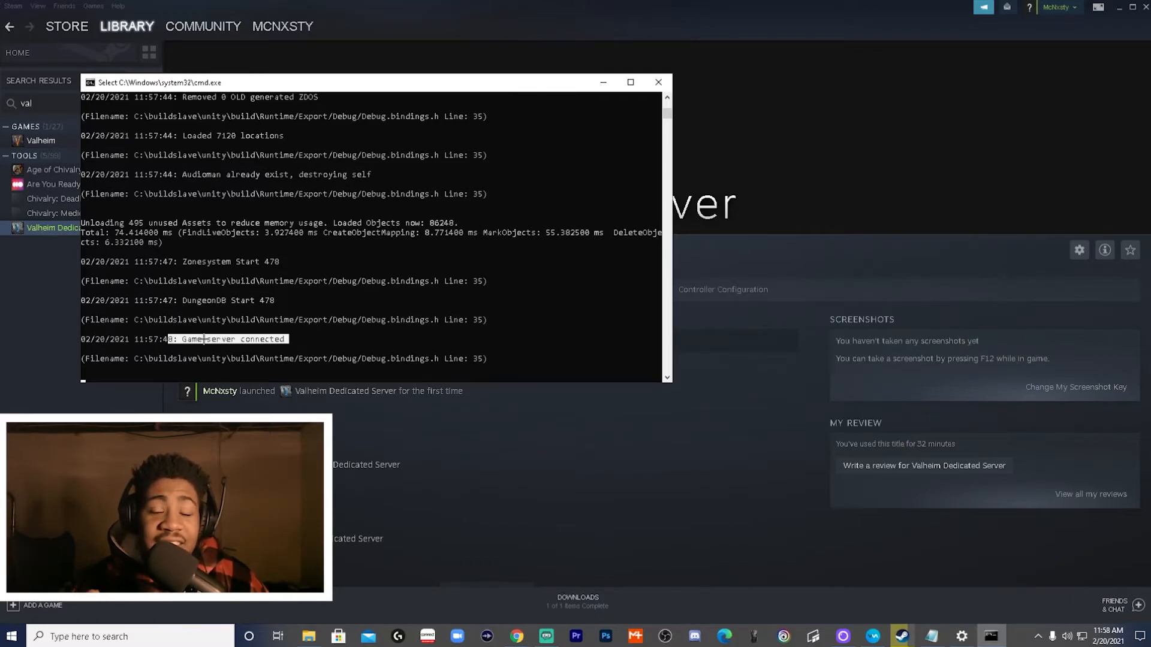
drag(298, 340, 183, 343)
click(184, 340)
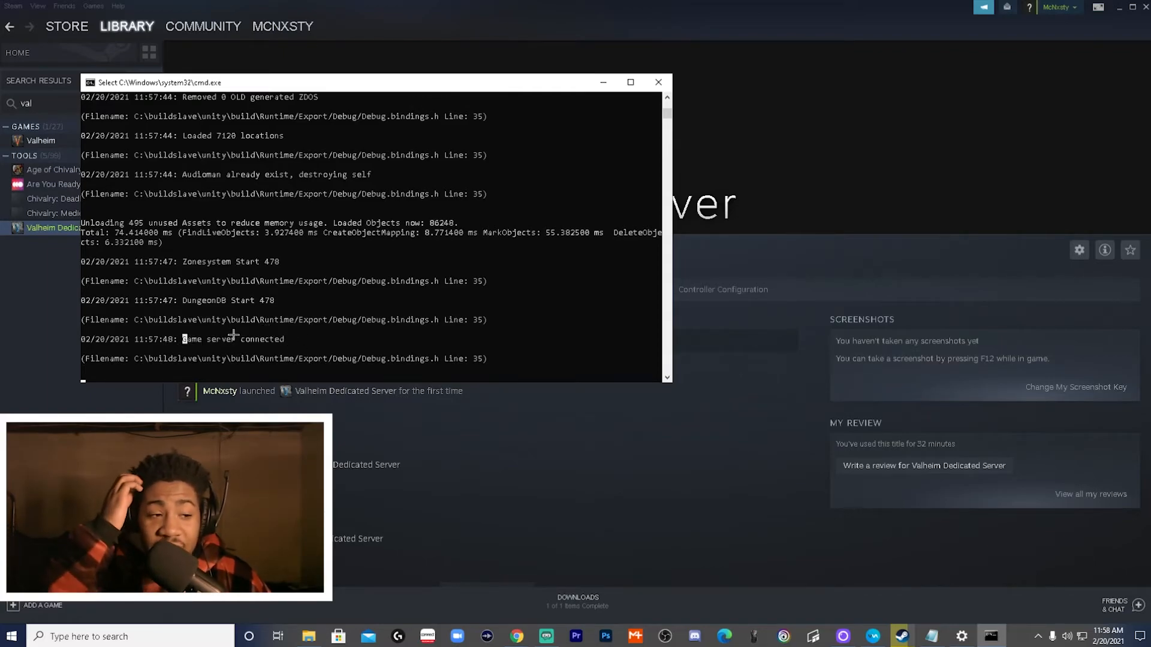
drag(401, 84, 340, 493)
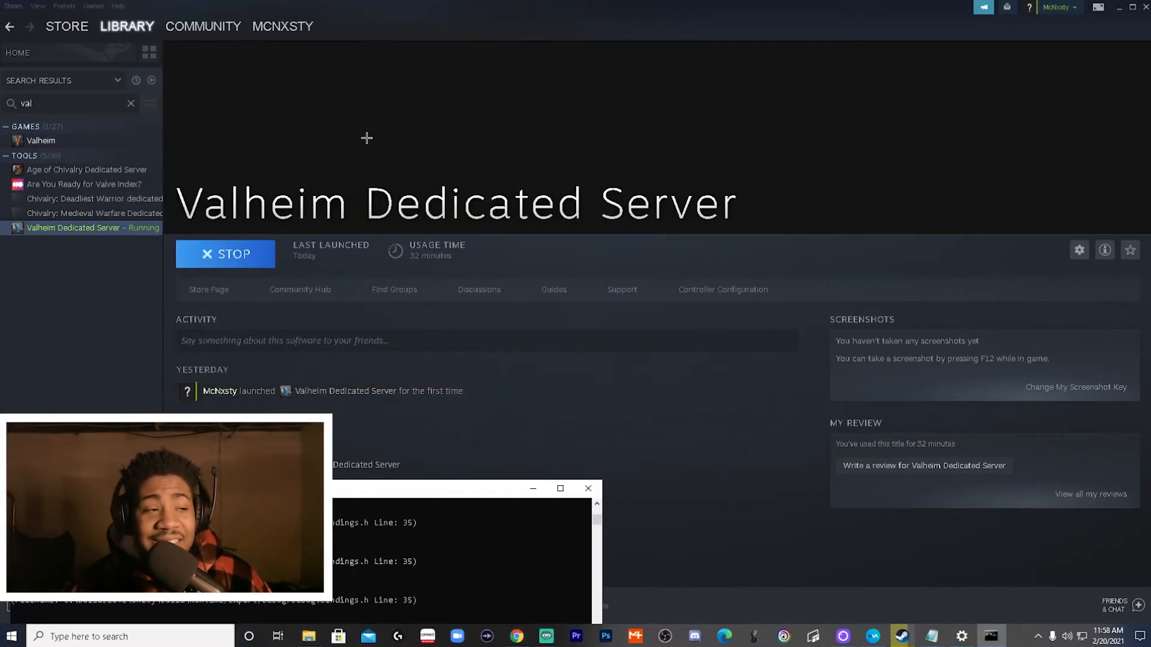
click(37, 5)
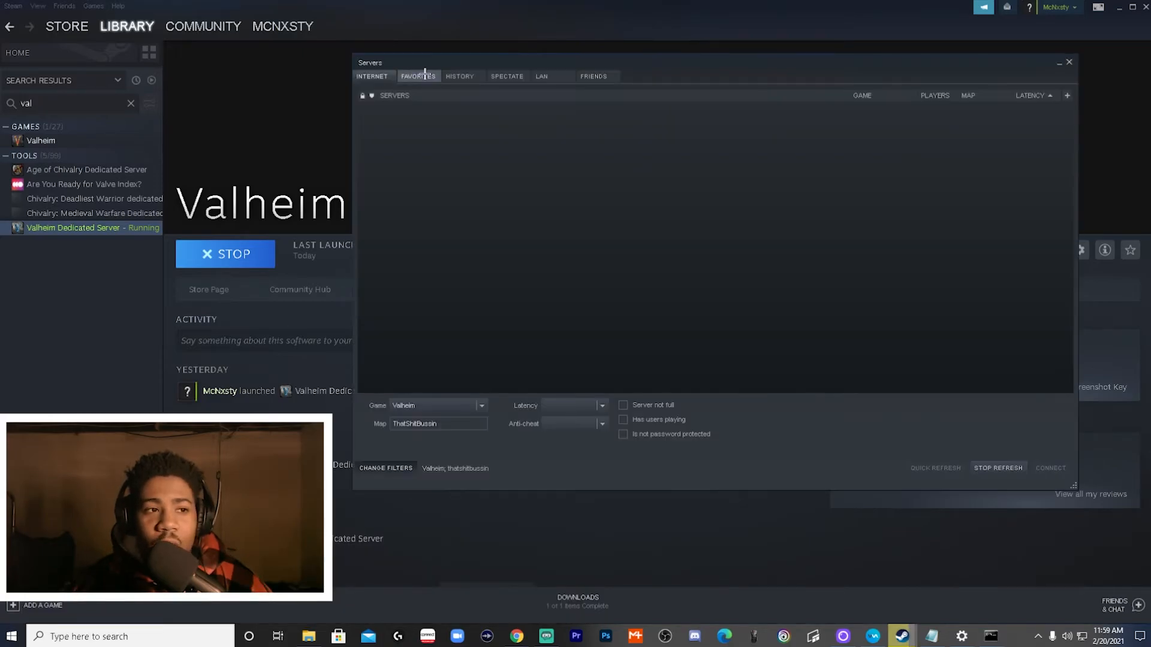
click(427, 75)
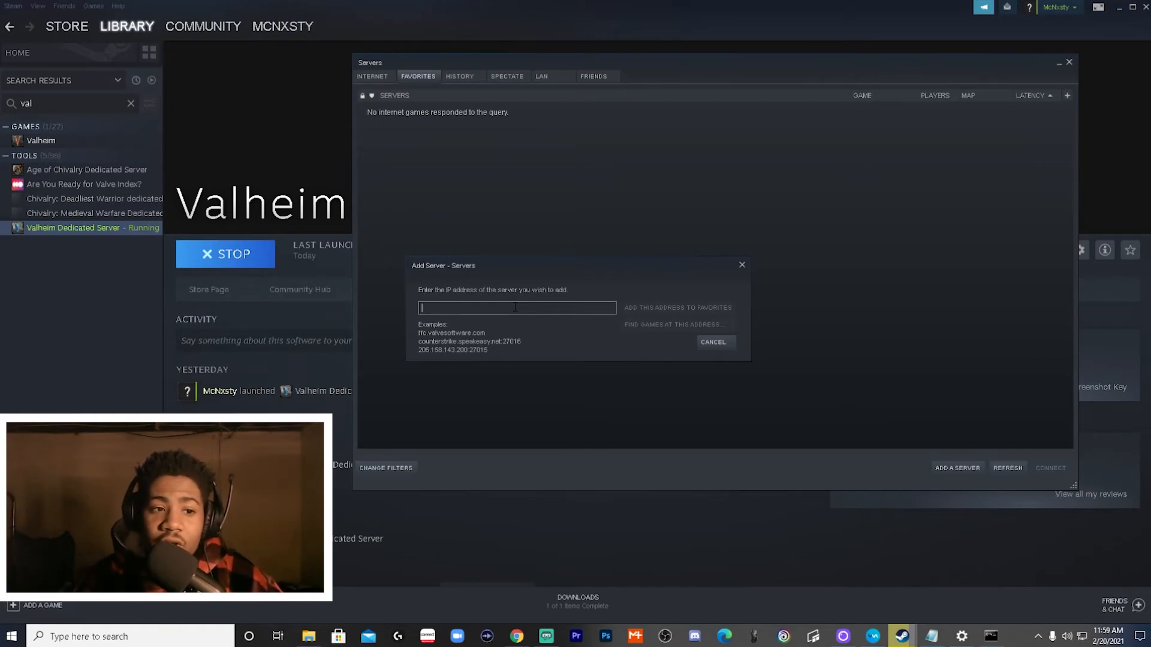
text(192.168.77.241:)
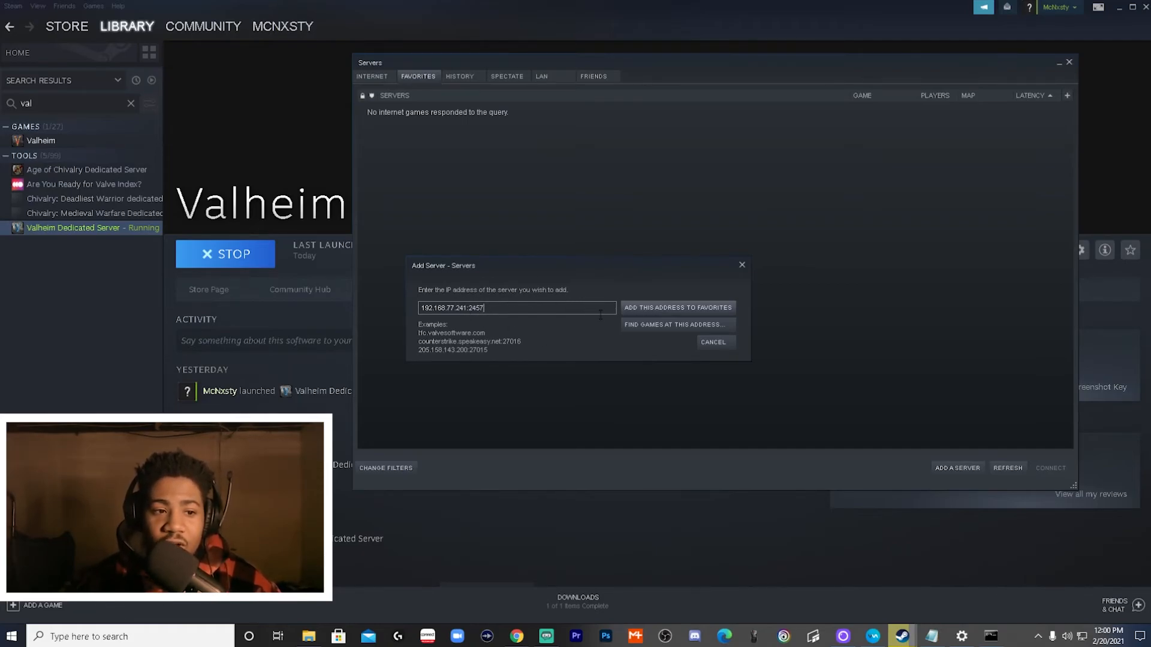
click(639, 308)
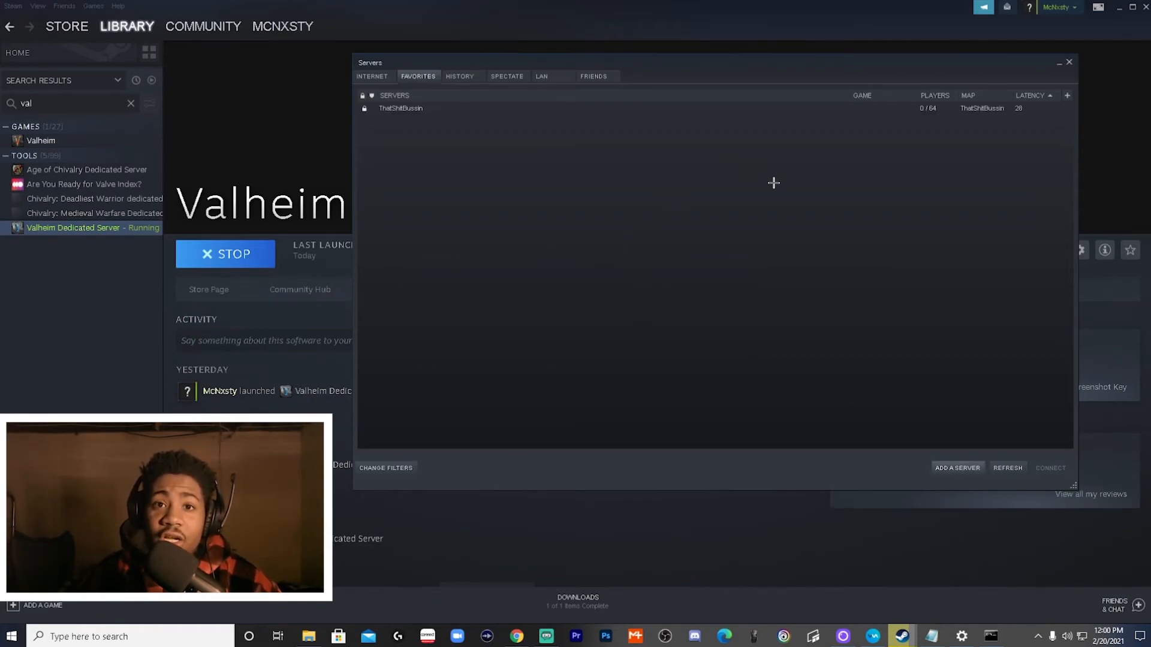
click(1005, 468)
click(1005, 468)
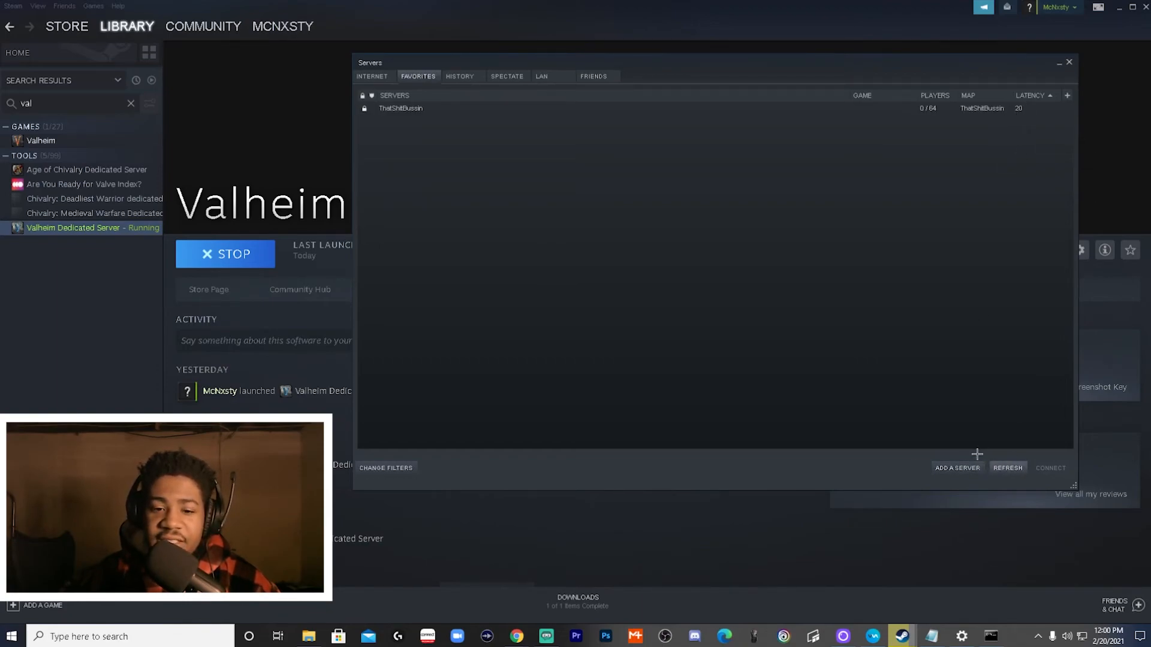
click(1004, 468)
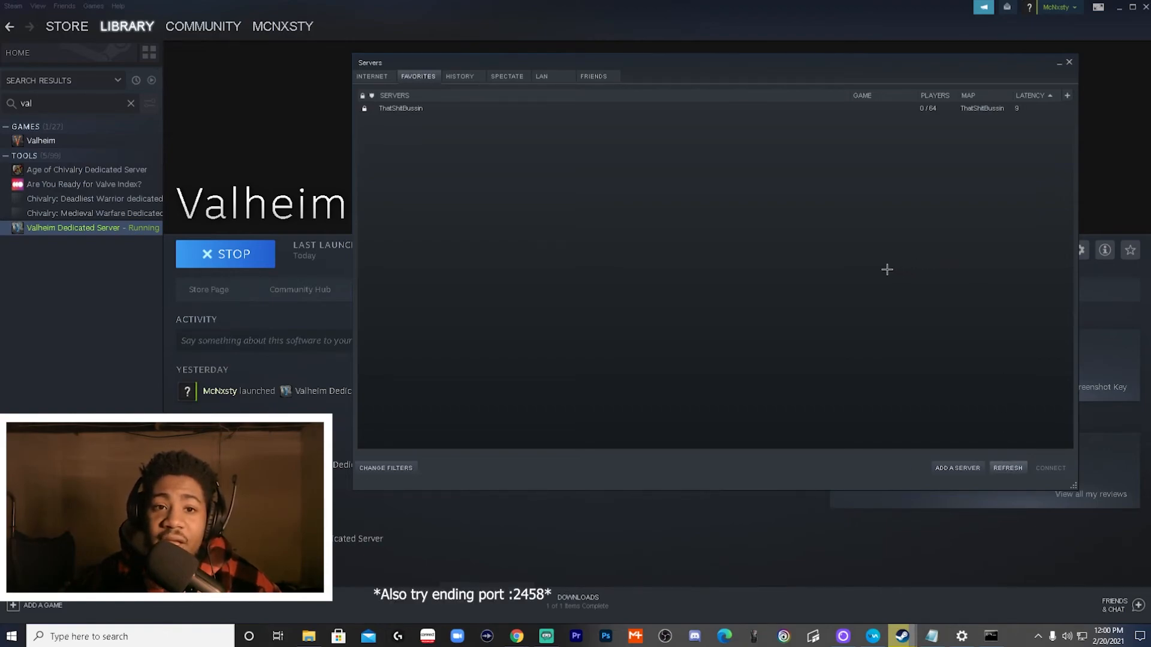
Step: Connect to the ThatShitBussin favorite with the server password, start Valheim with the Unfeeling character, and submit the server password in the game
right_click(402, 109)
click(432, 116)
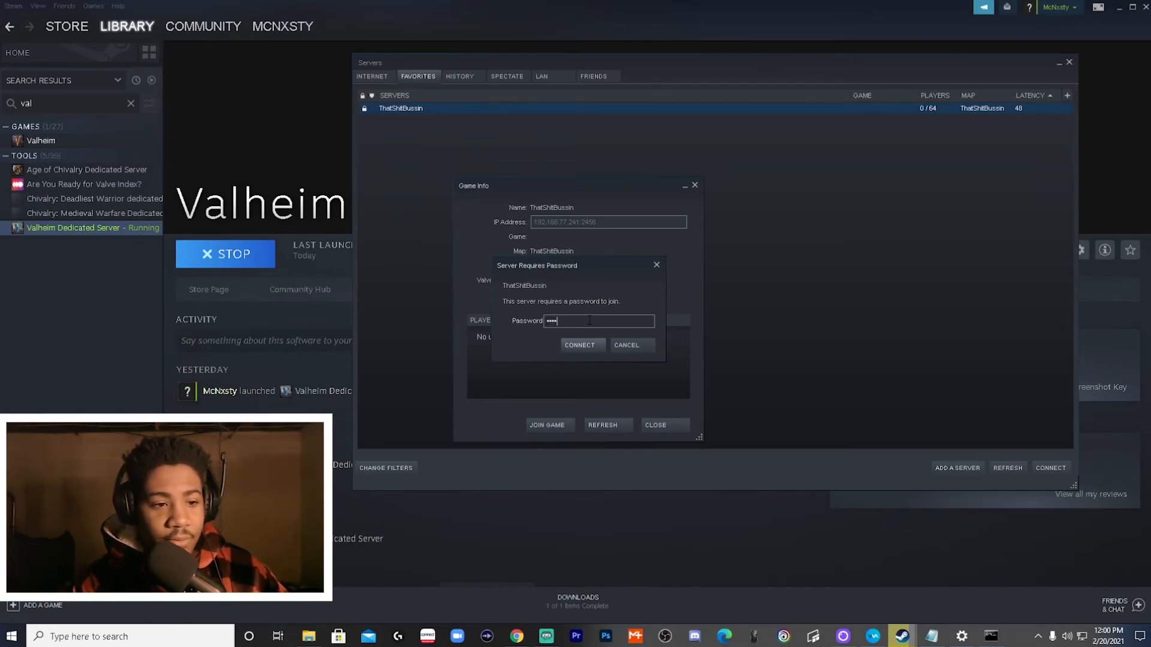
click(579, 346)
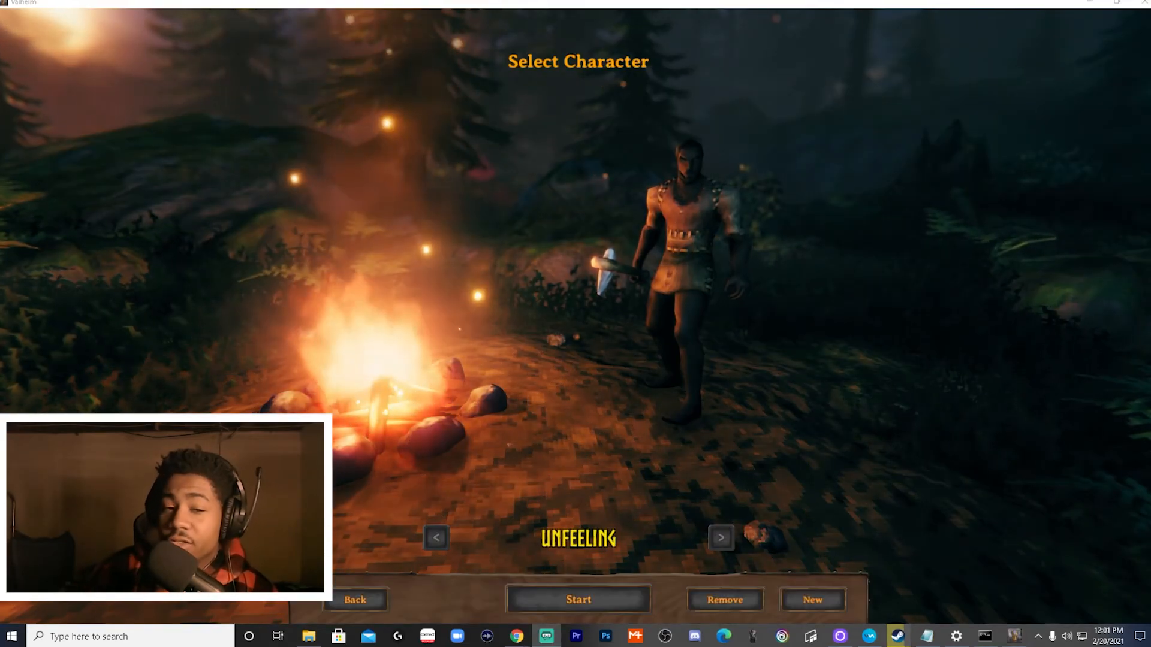
click(604, 602)
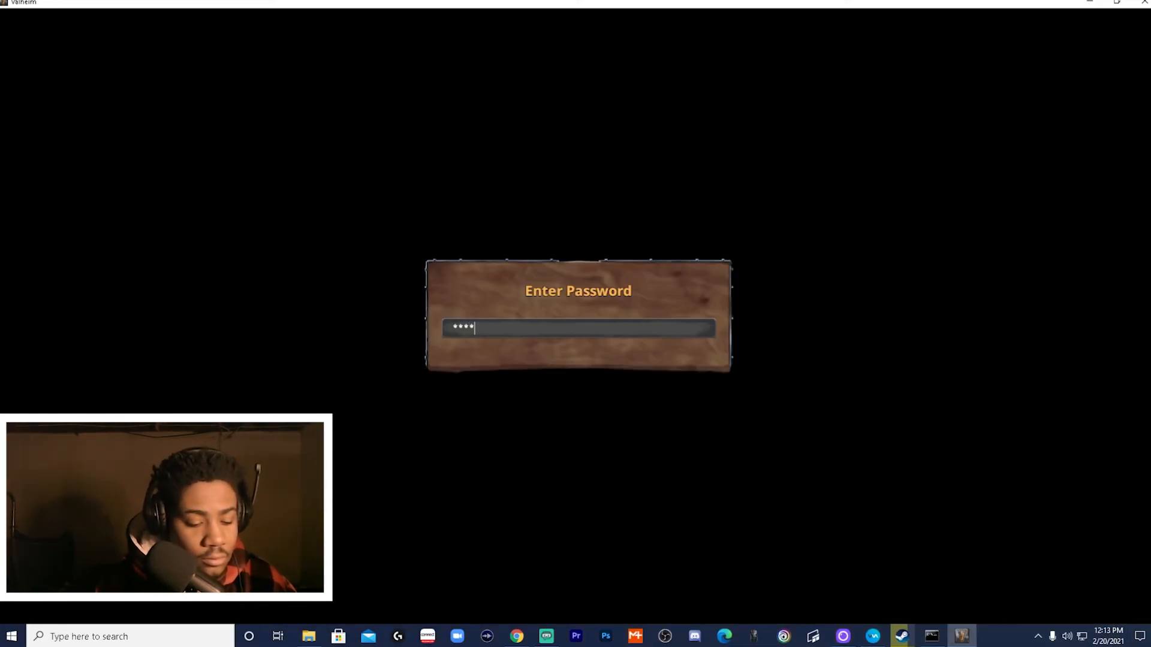
key(Return)
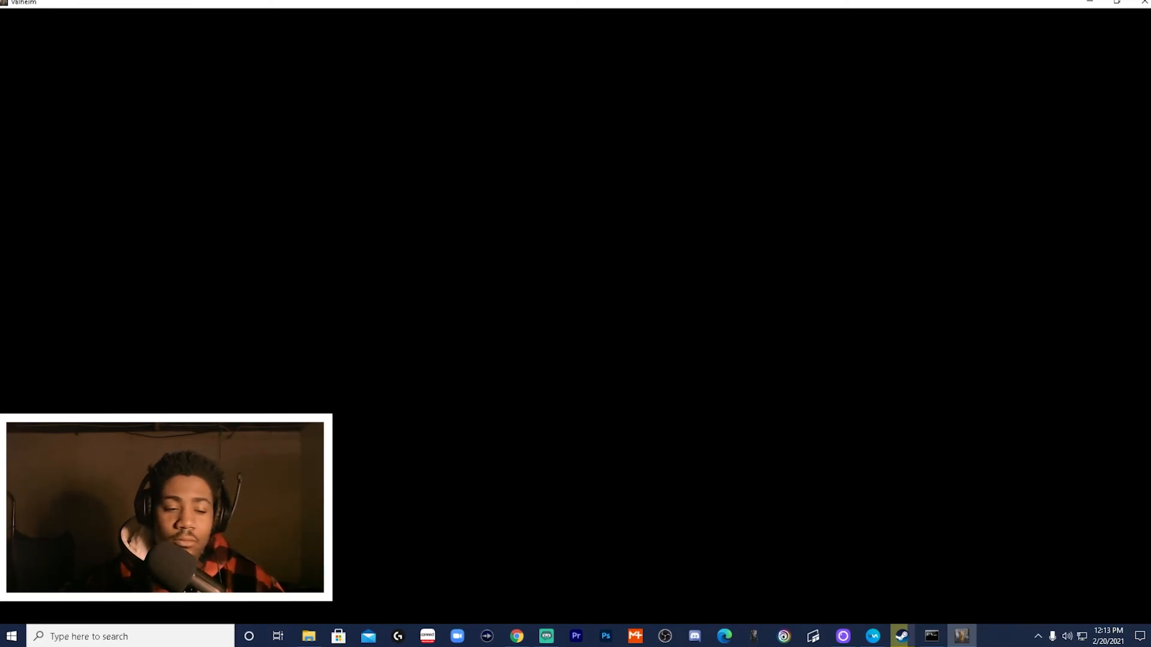